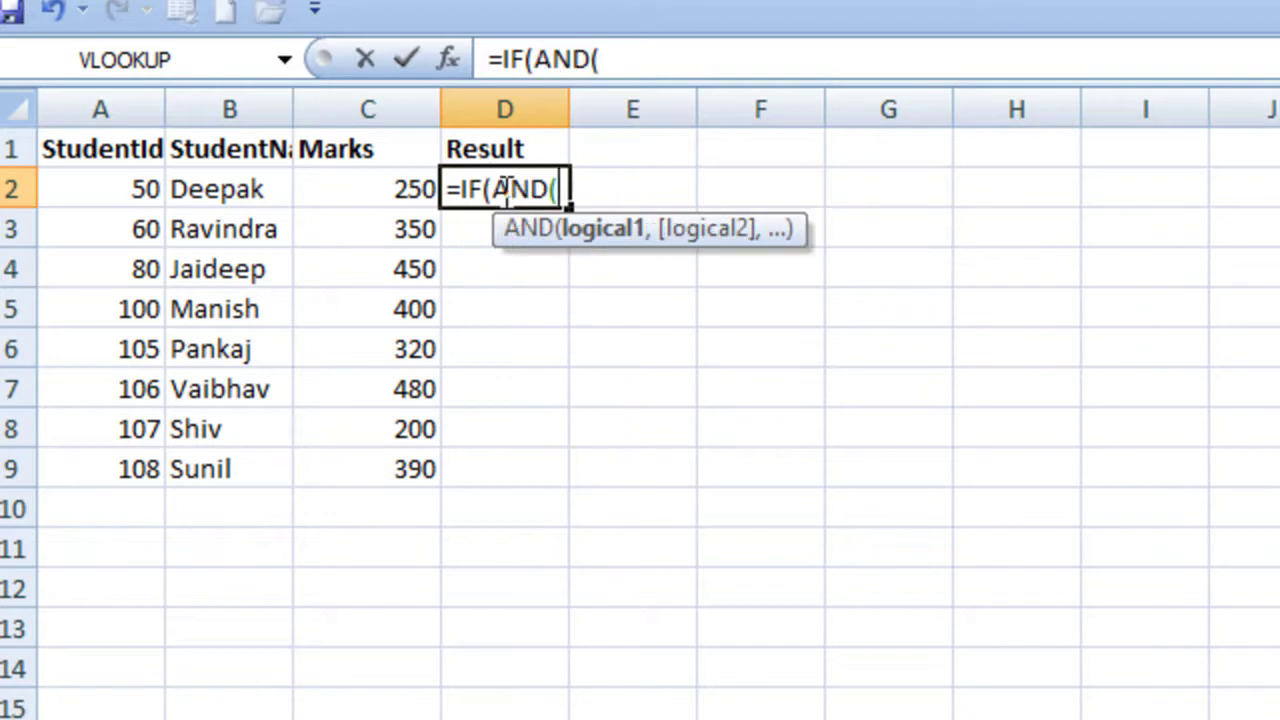
Complete the AND test in D2's IF formula with the conditions A2>=100 and C2<=300.
{"action": "key", "text": "Left"}
{"action": "key", "text": "Left"}
{"action": "key", "text": "Left"}
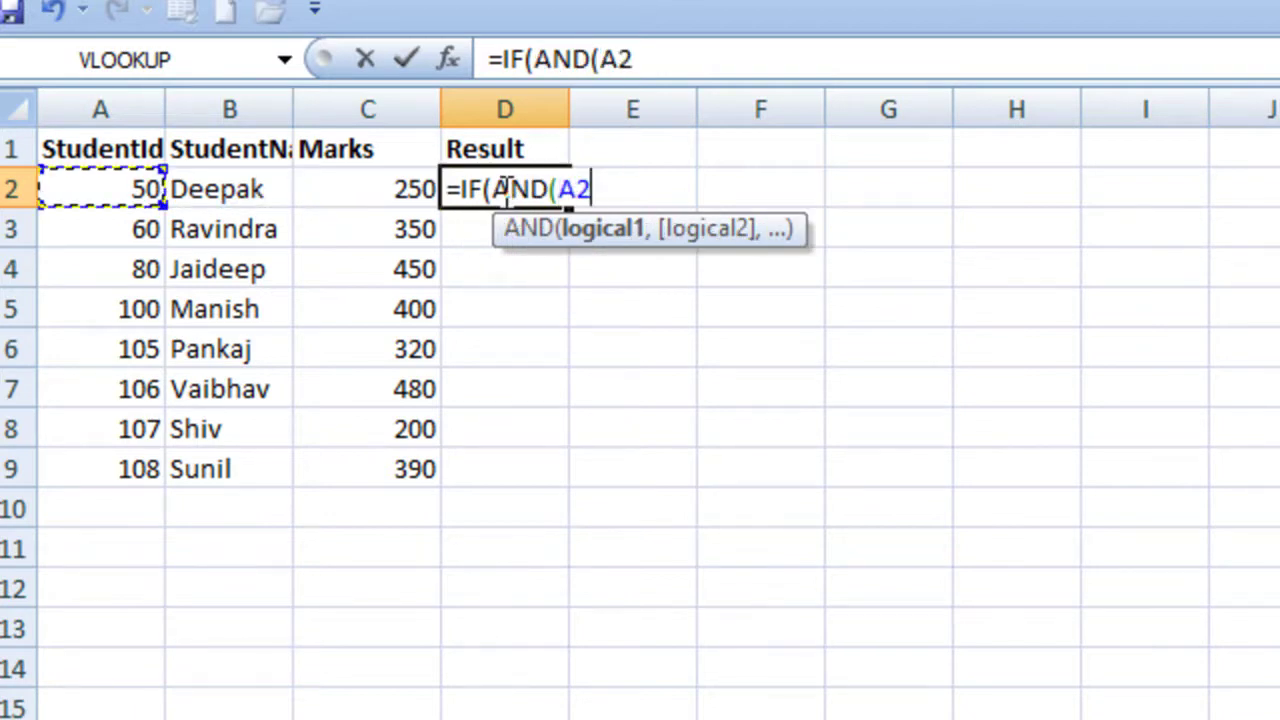
{"action": "type", "text": ">=100"}
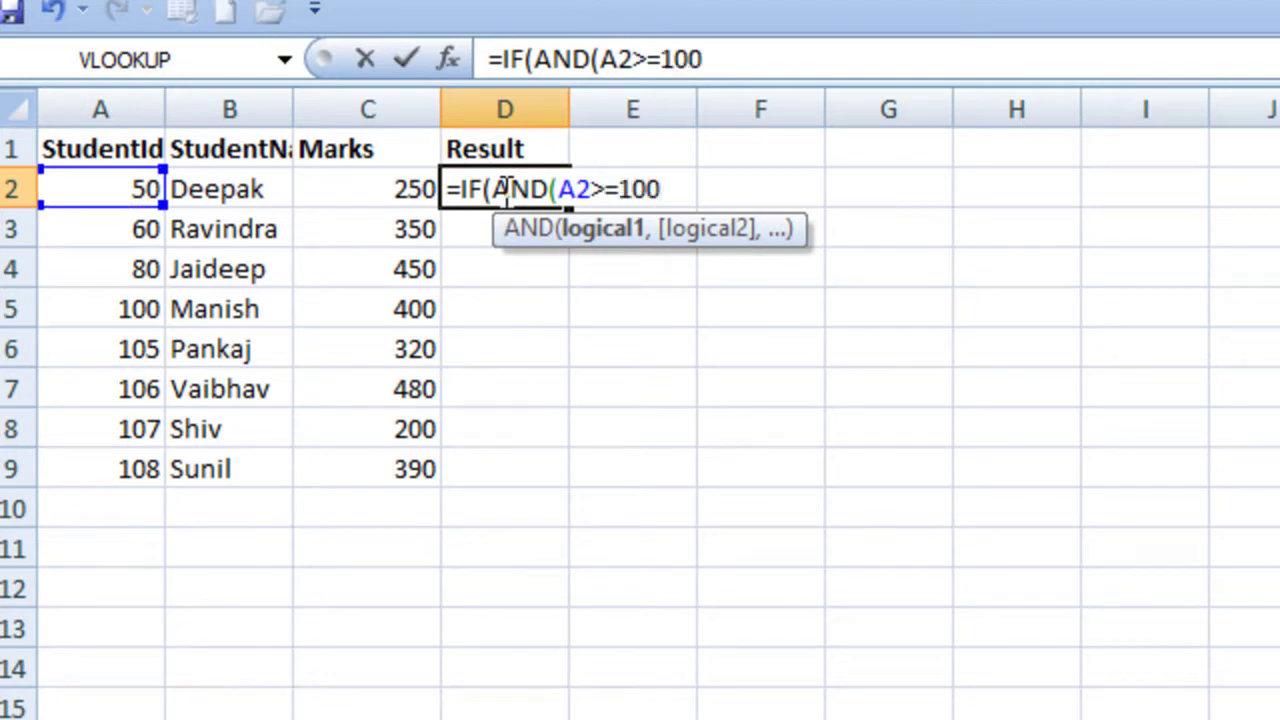
{"action": "type", "text": ","}
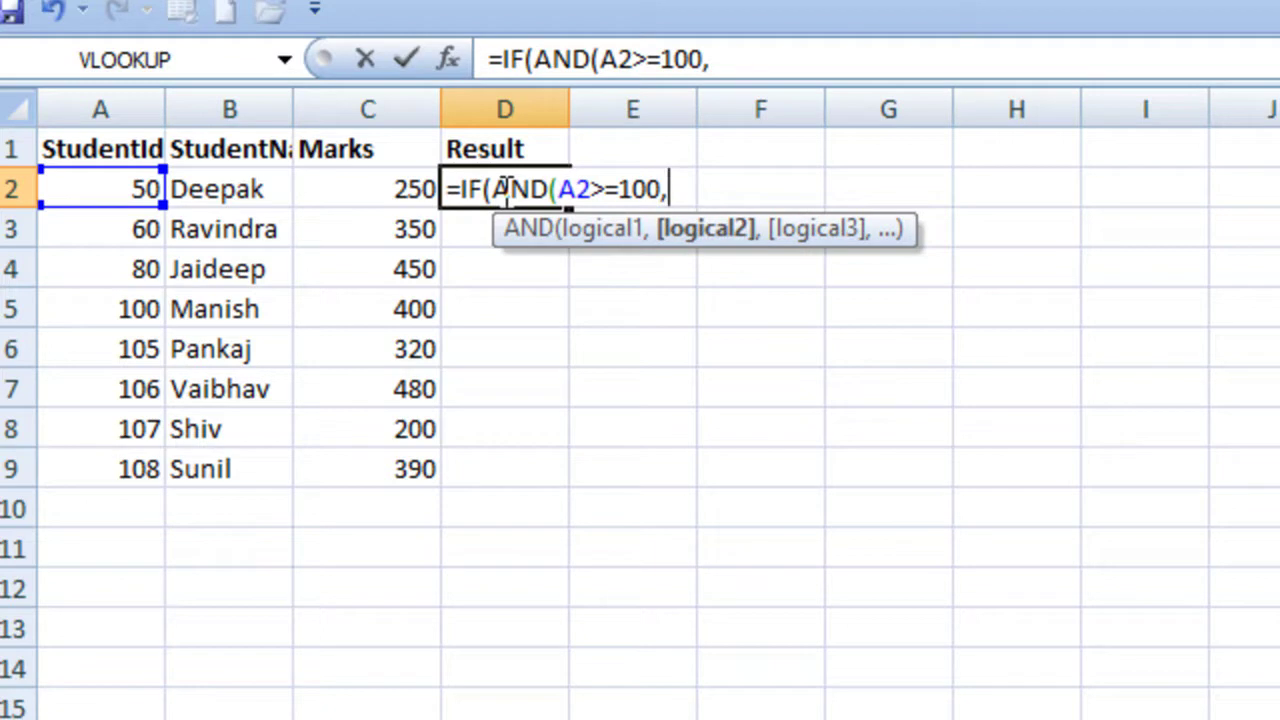
{"action": "key", "text": "Left"}
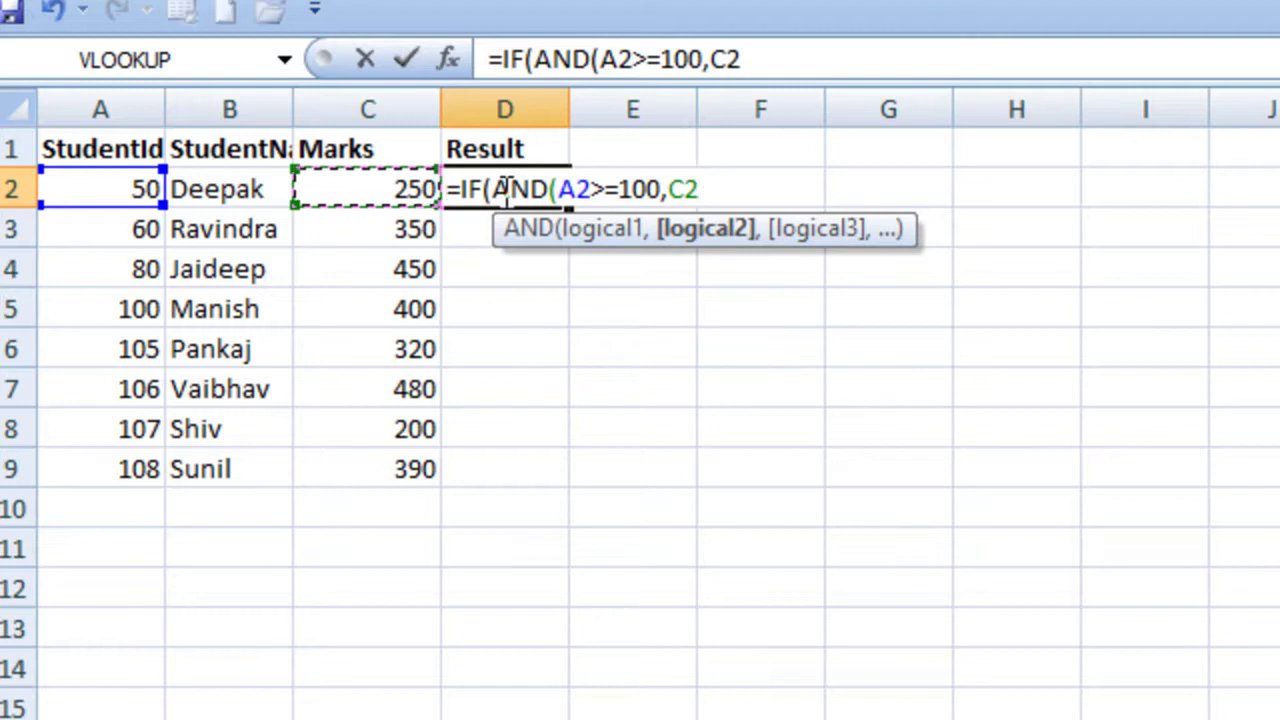
{"action": "type", "text": "<=300"}
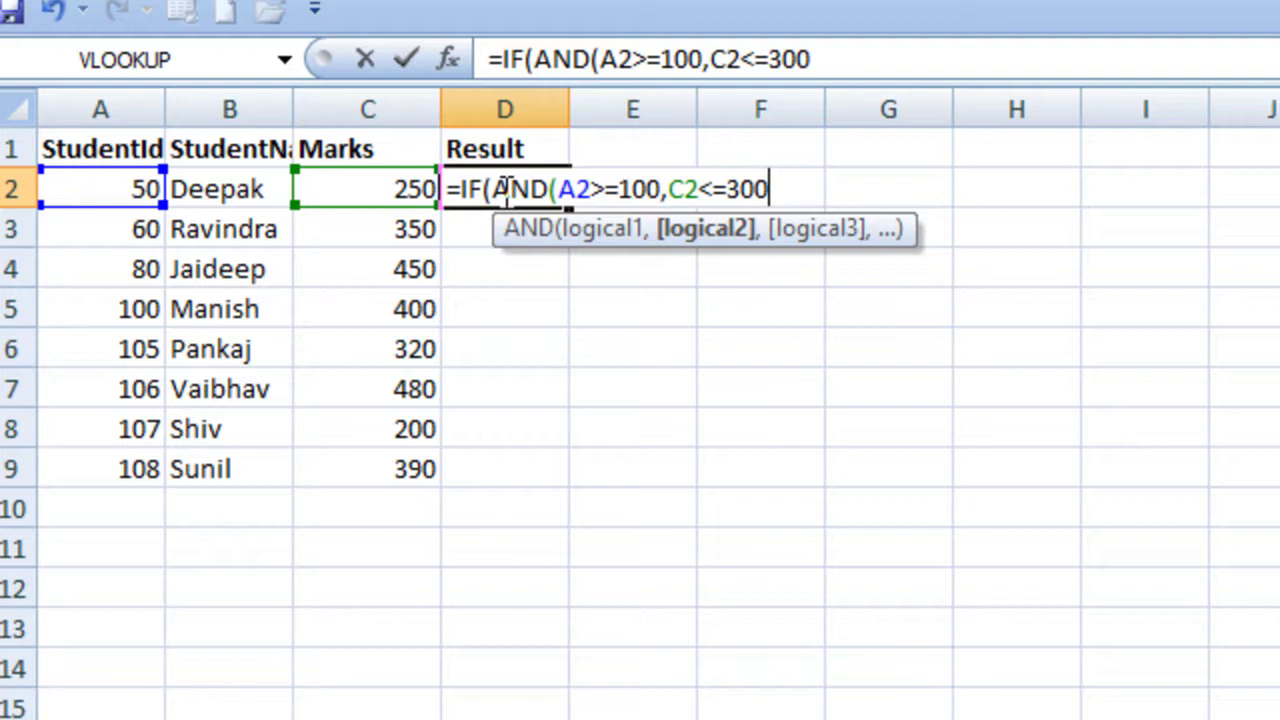
{"action": "type", "text": ")"}
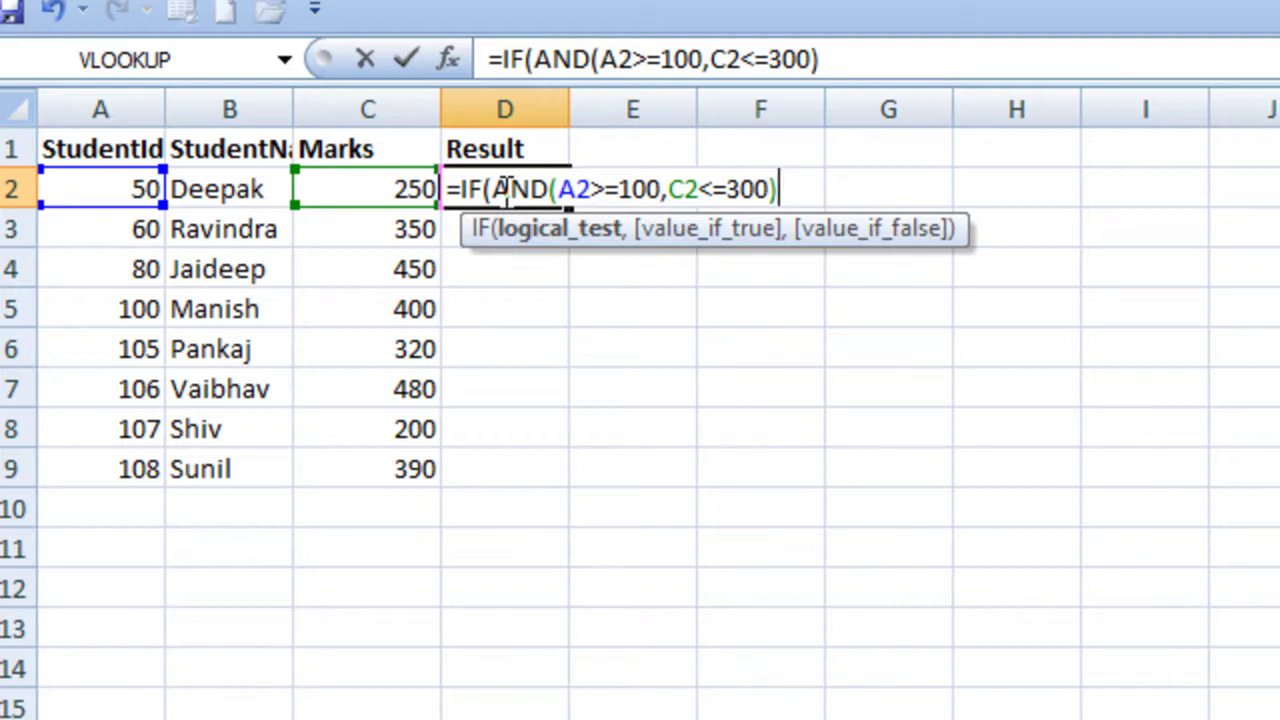
Finish the D2 formula with "PASS" if true and "FAIL" if false, and fill it down through D9.
{"action": "type", "text": ","}
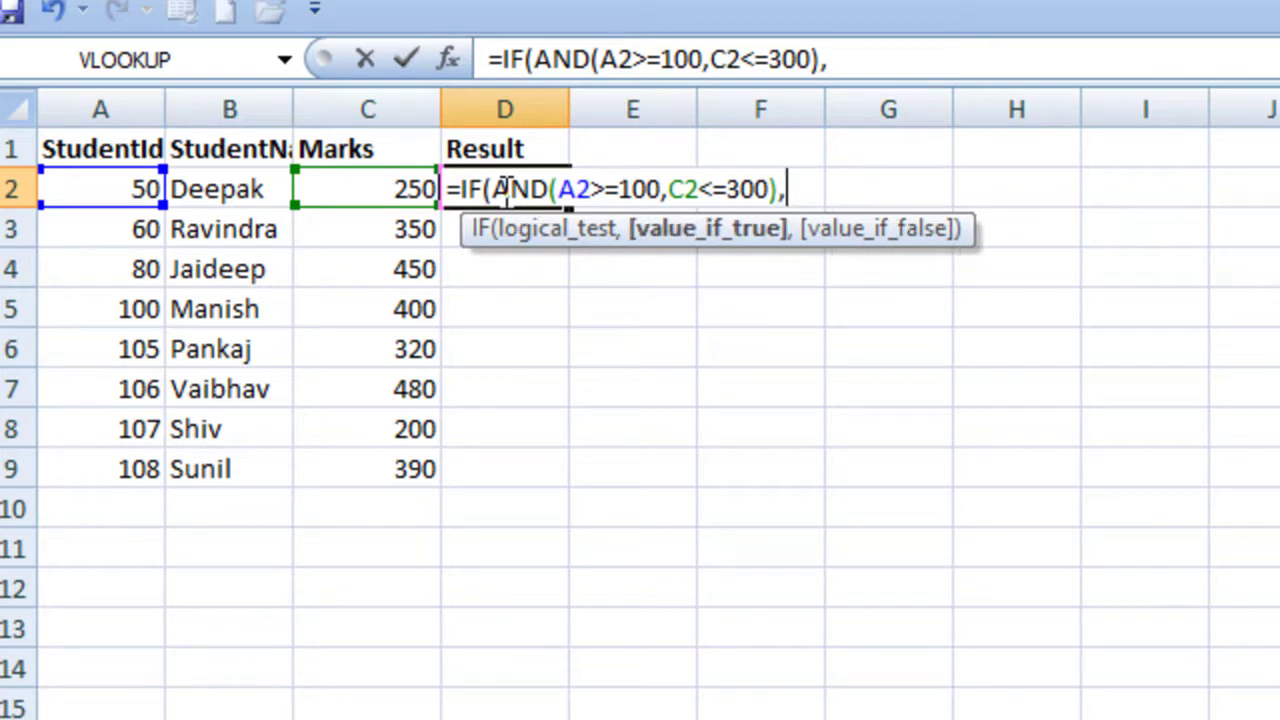
{"action": "type", "text": "\"P"}
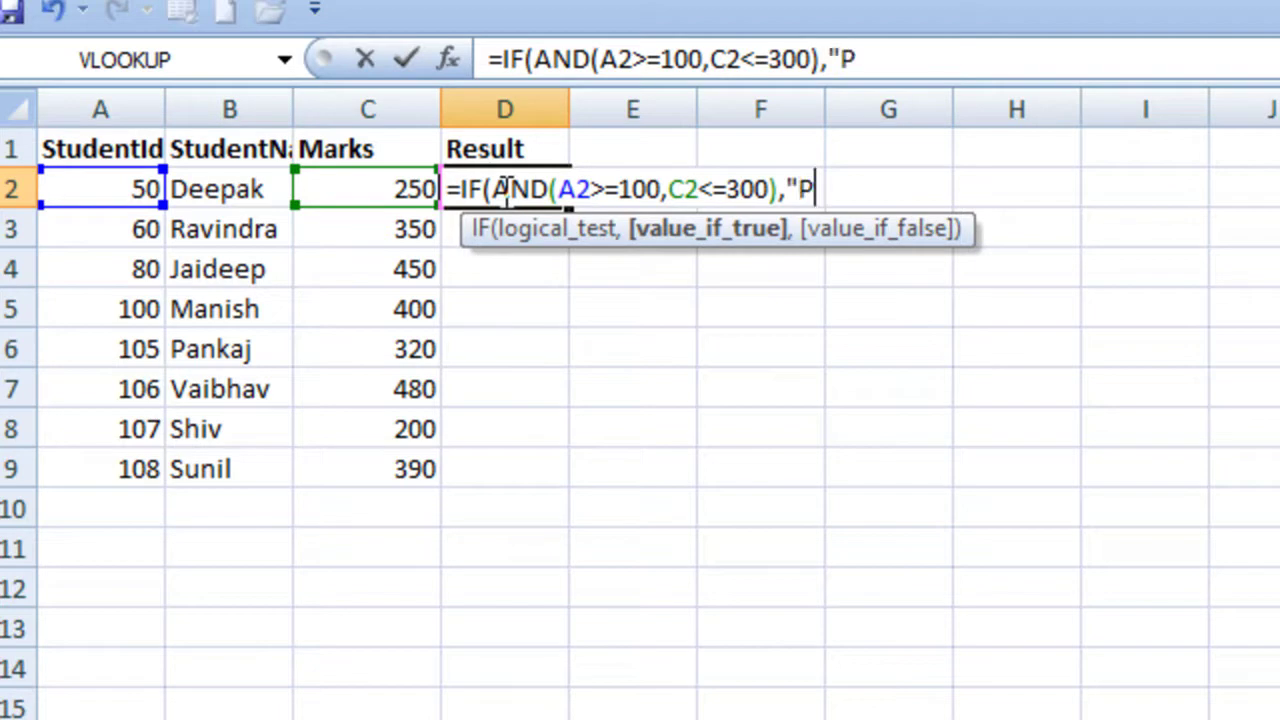
{"action": "type", "text": "ASS\","}
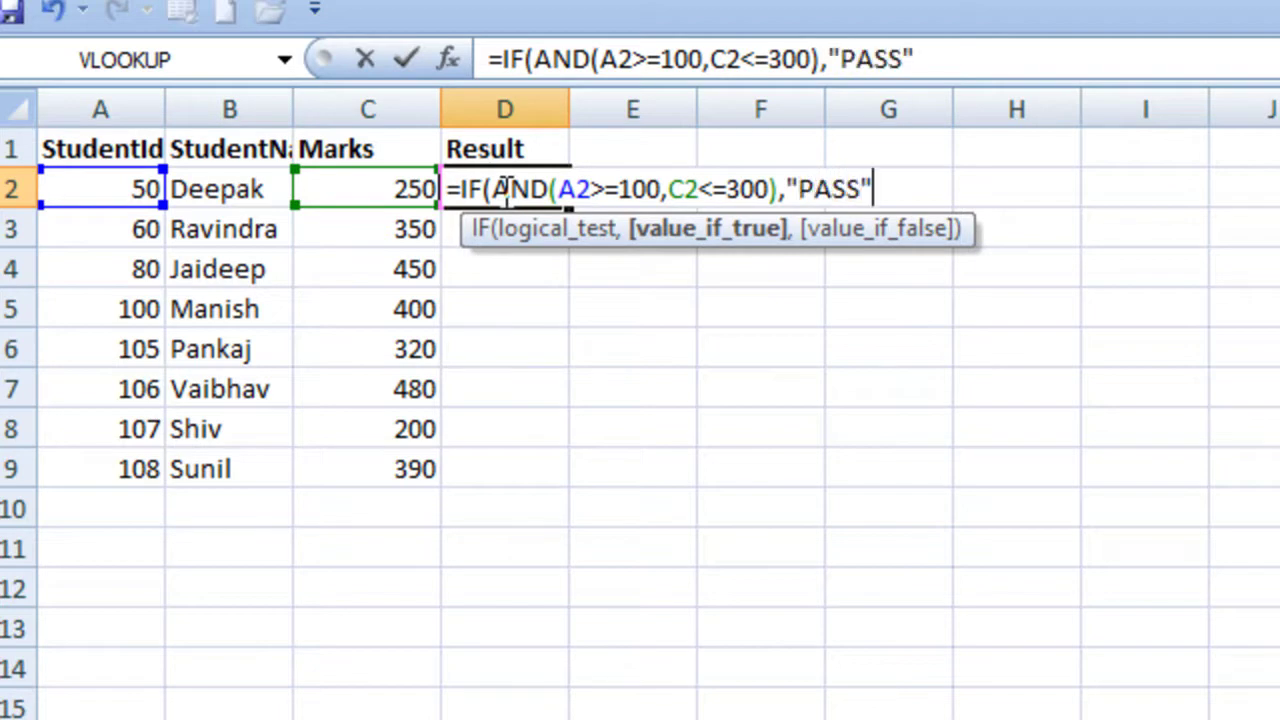
{"action": "type", "text": "\"FAI"}
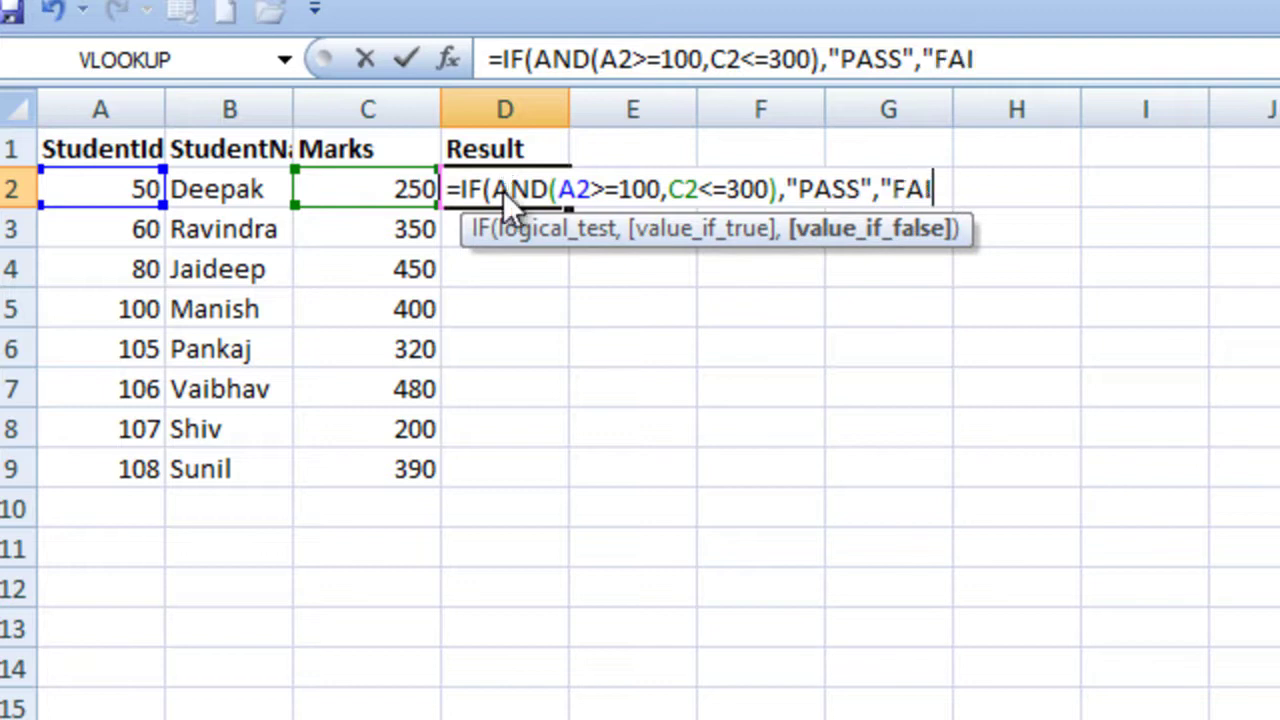
{"action": "type", "text": "L\")"}
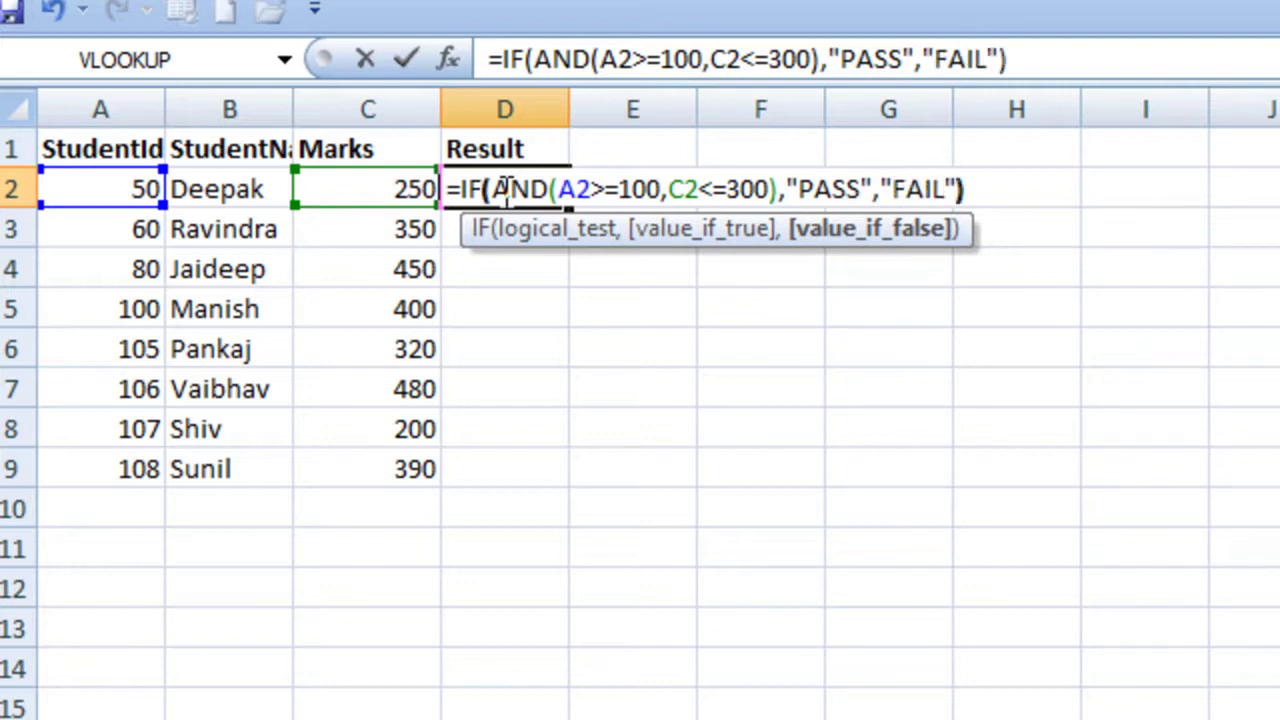
{"action": "key", "text": "Return"}
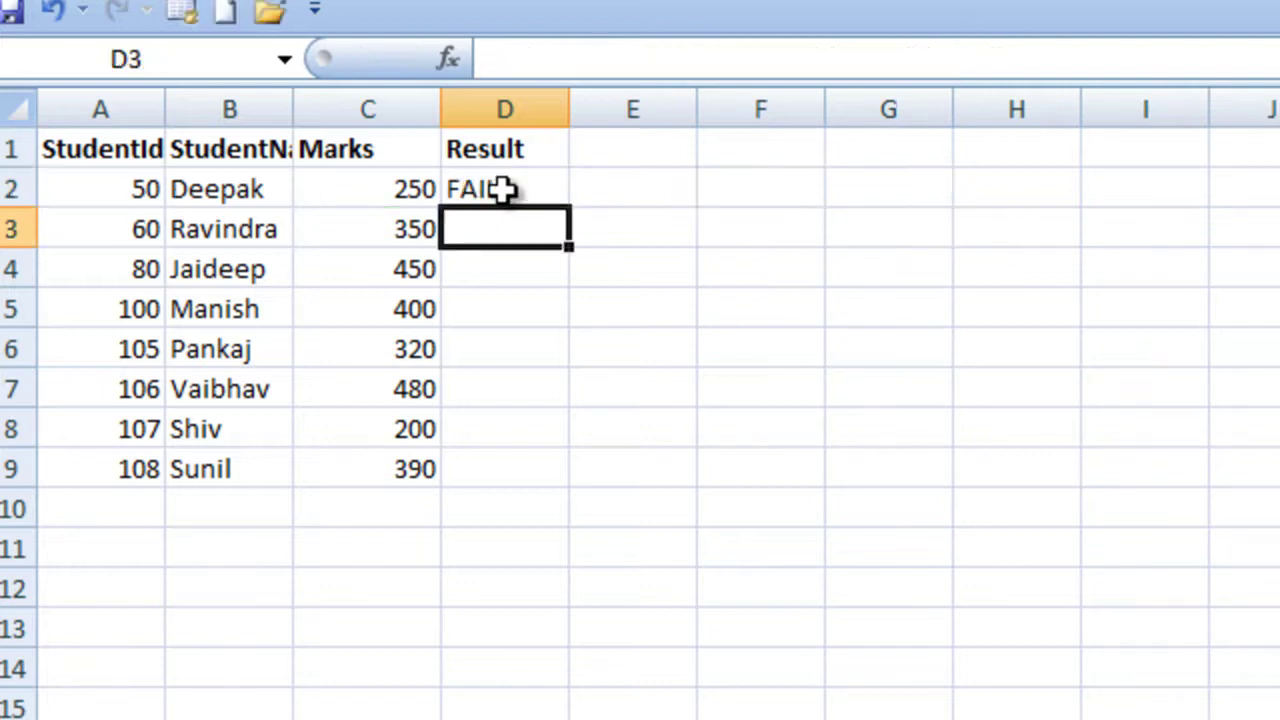
{"action": "left_click", "coordinate": [503, 190]}
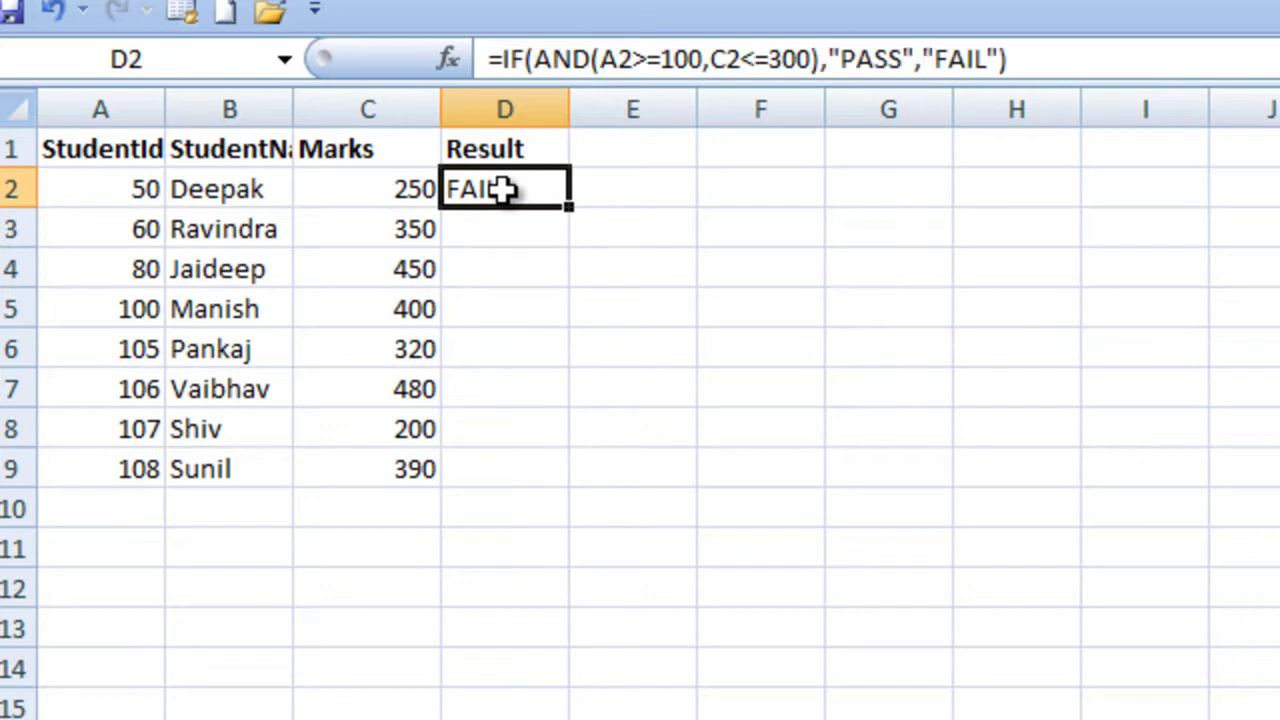
{"action": "double_click", "coordinate": [571, 208]}
Inspect the marks, ID and result in row 8, and review the If with OR slide in PowerPoint before returning to Excel.
{"action": "left_click", "coordinate": [391, 437]}
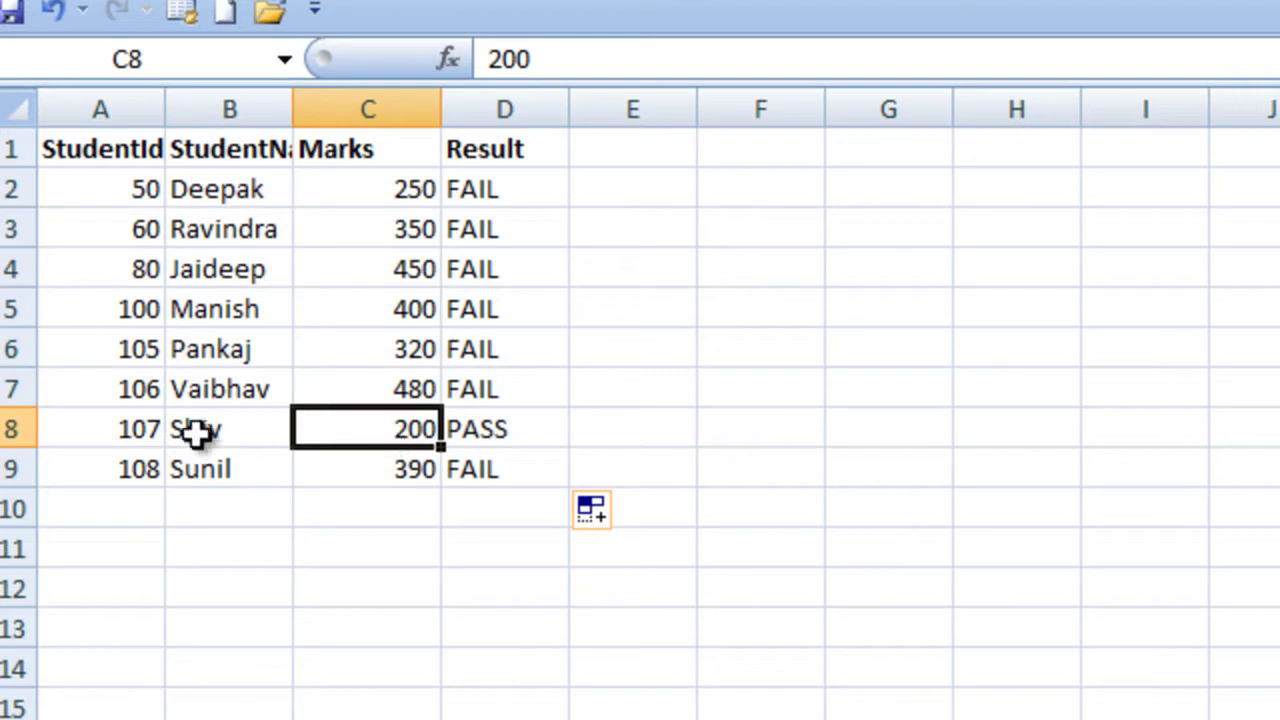
{"action": "left_click", "coordinate": [143, 433]}
{"action": "left_click", "coordinate": [475, 428]}
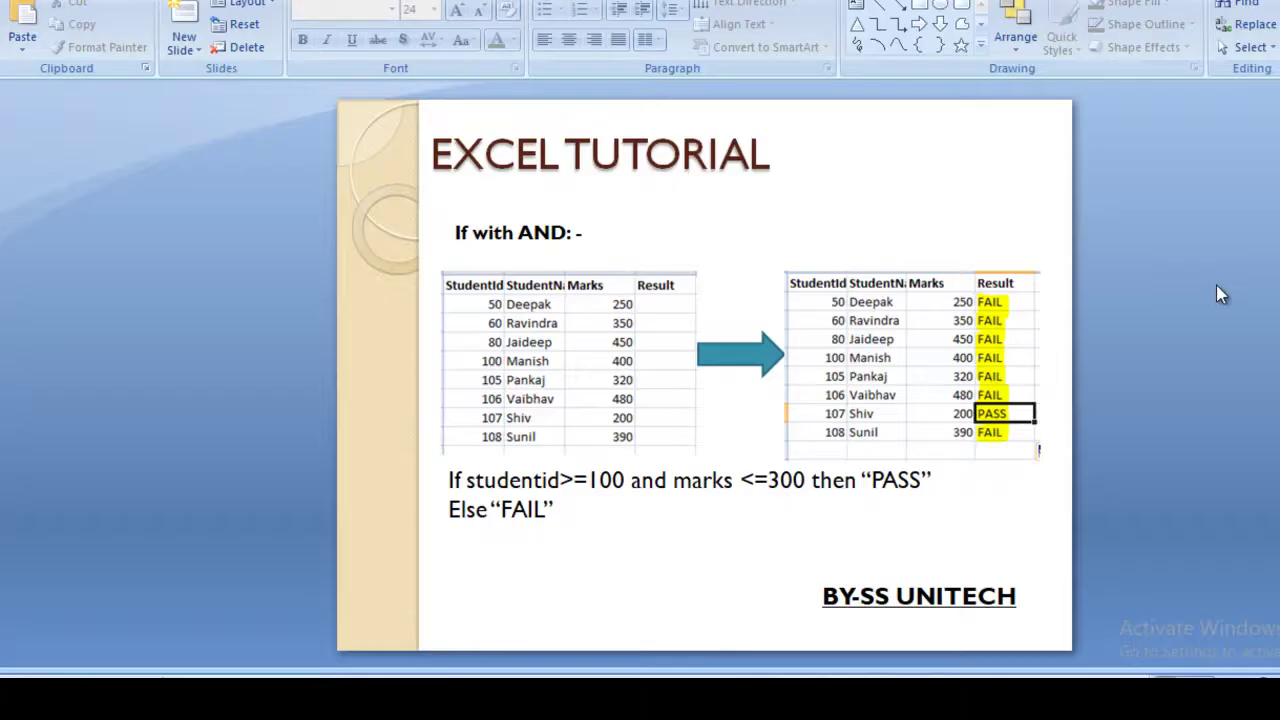
{"action": "key", "text": "Page_Down"}
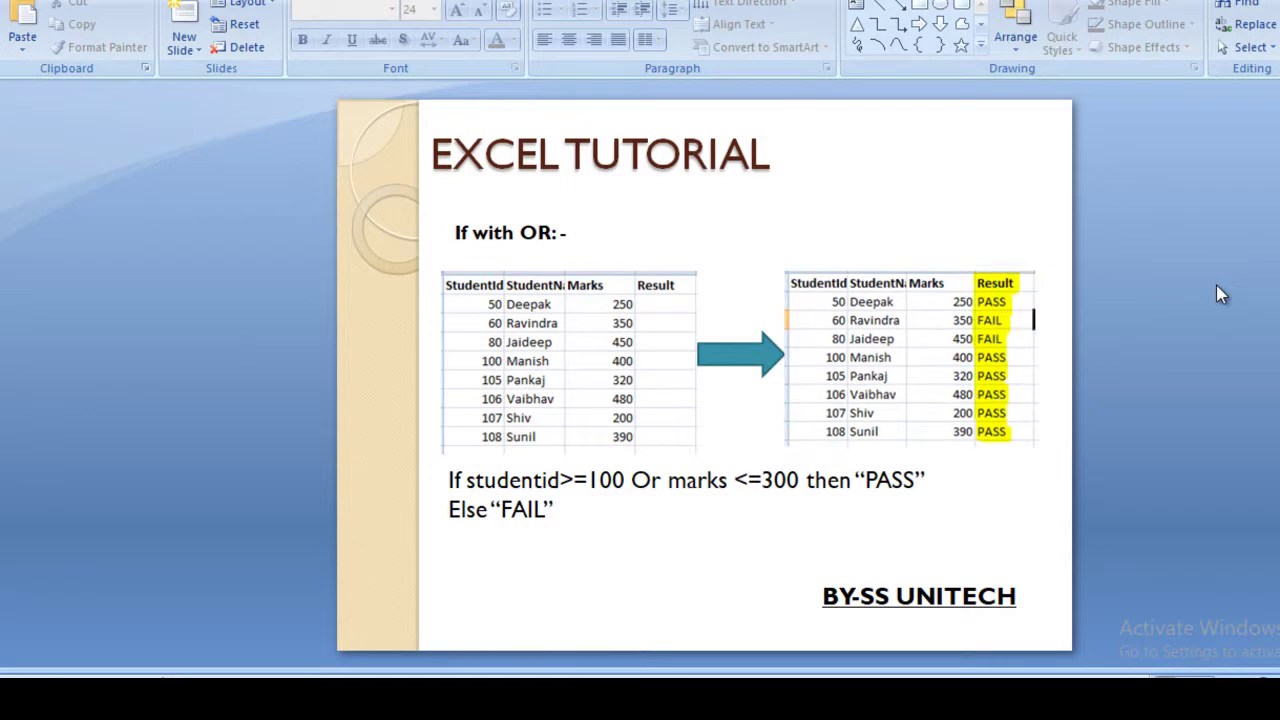
{"action": "key", "text": "alt+Tab"}
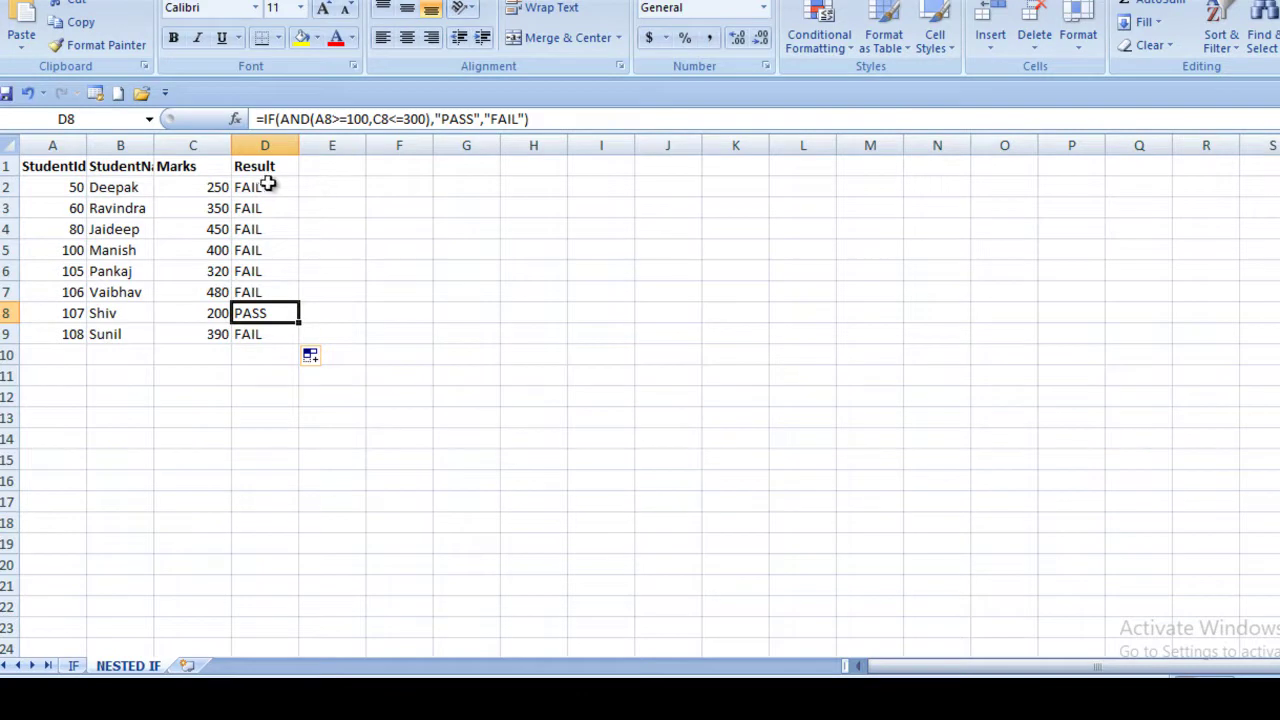
Enter the header result_OR in cell E1.
{"action": "left_click", "coordinate": [332, 187]}
{"action": "left_click", "coordinate": [330, 164]}
{"action": "type", "text": "r"}
{"action": "type", "text": "e"}
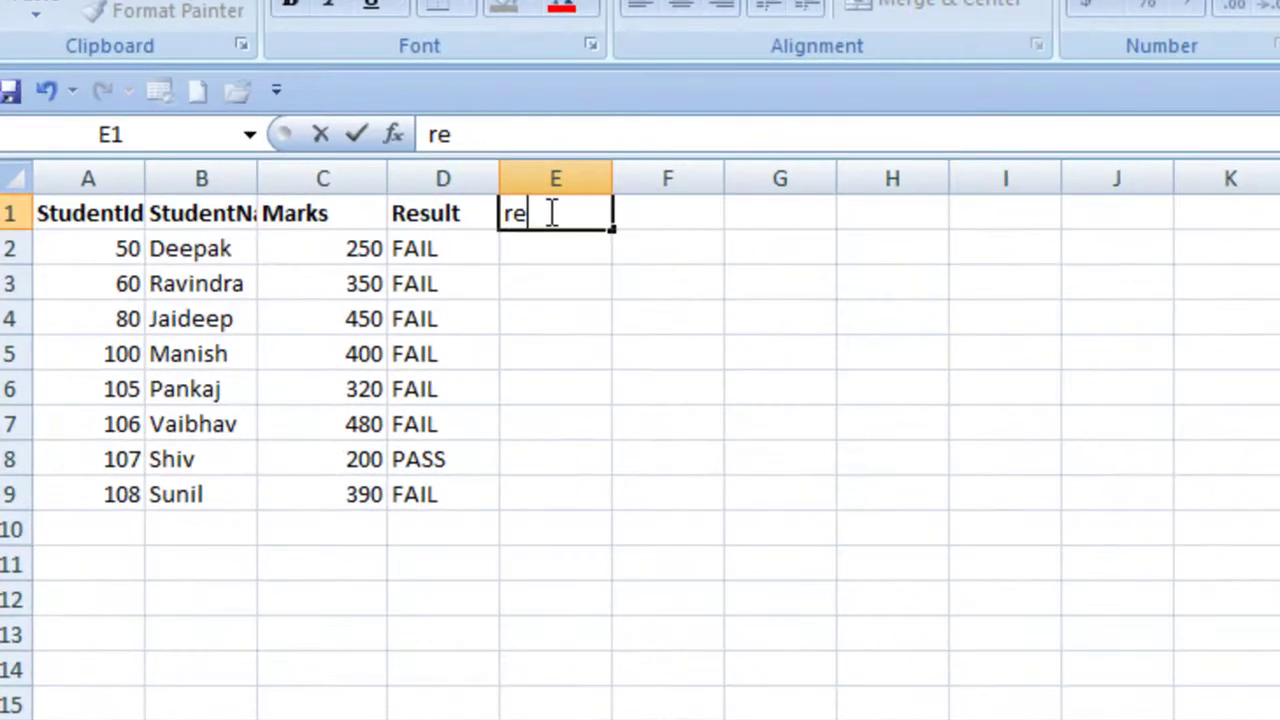
{"action": "type", "text": "sult_OR"}
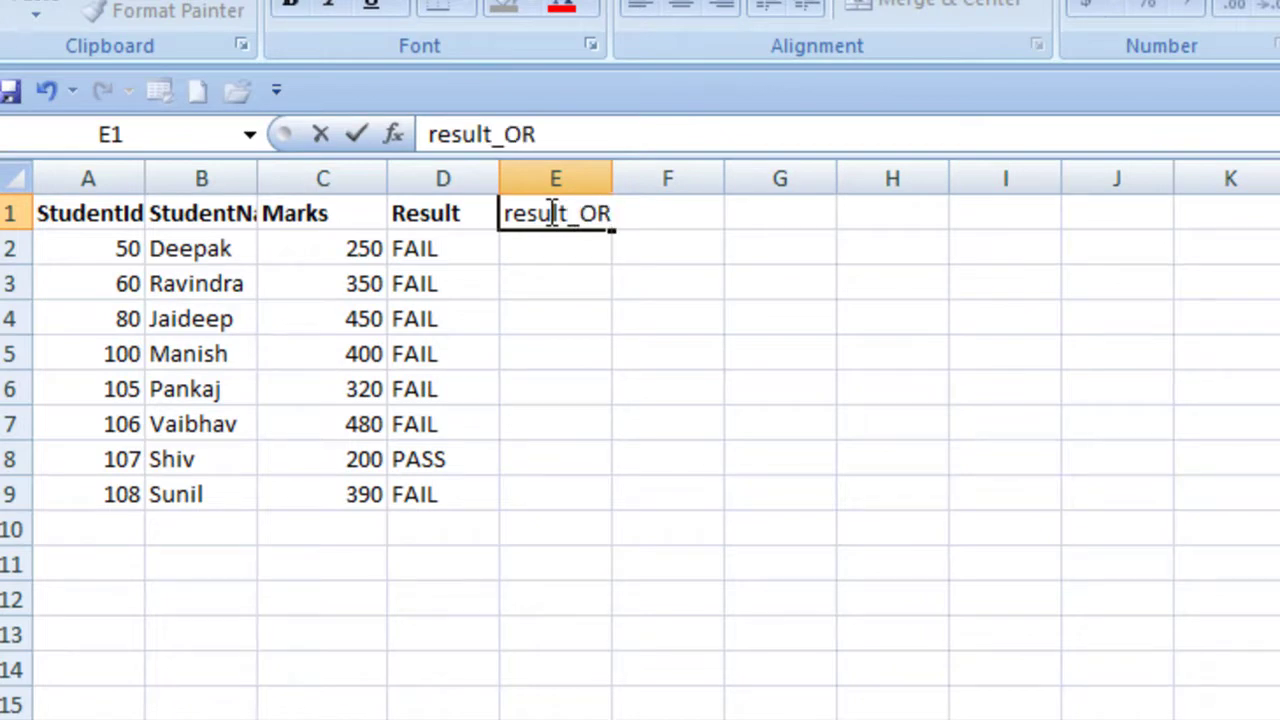
{"action": "key", "text": "Return"}
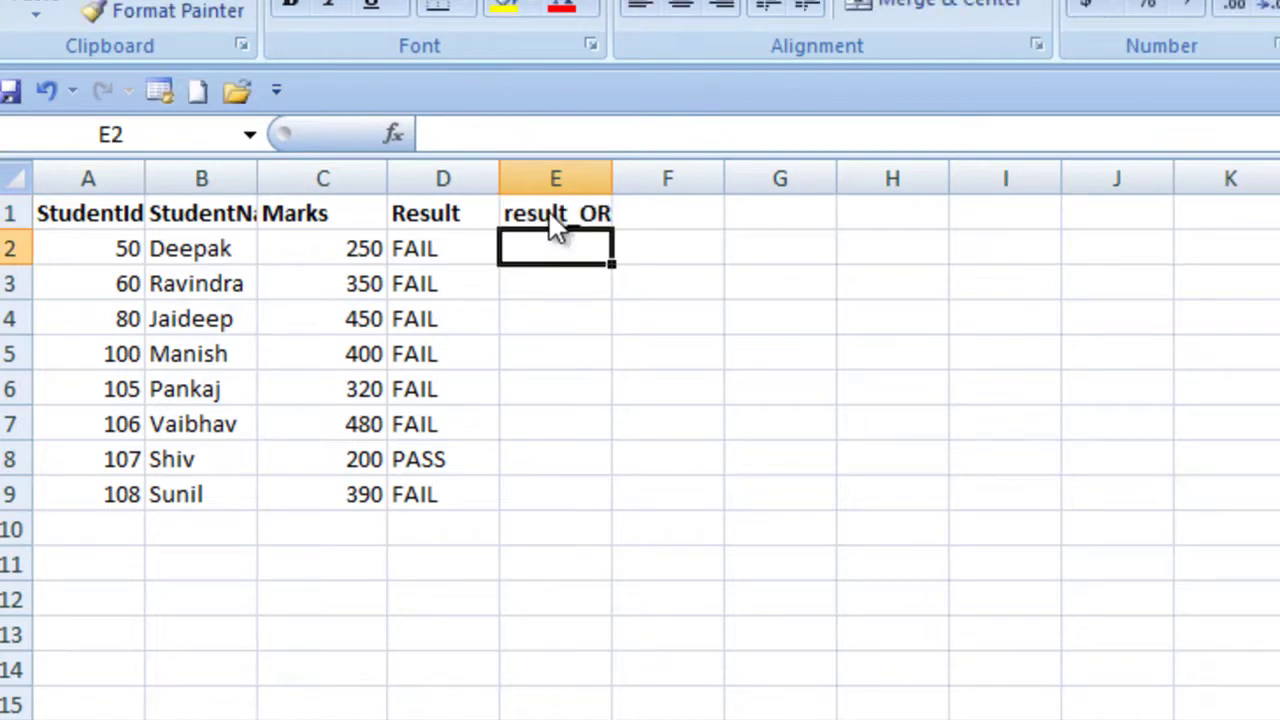
Start an IF formula in E2 with the logical test OR(A2>=100,C2<=300).
{"action": "type", "text": "=if"}
{"action": "key", "text": "Tab"}
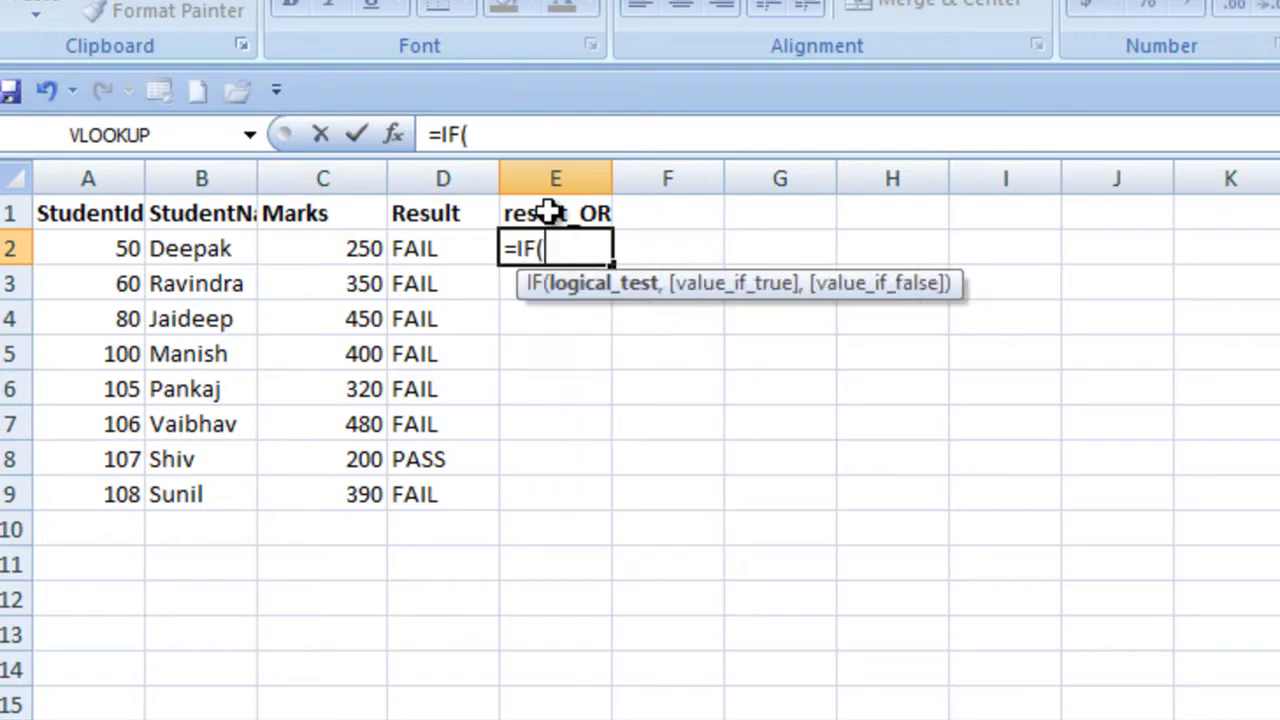
{"action": "type", "text": "or"}
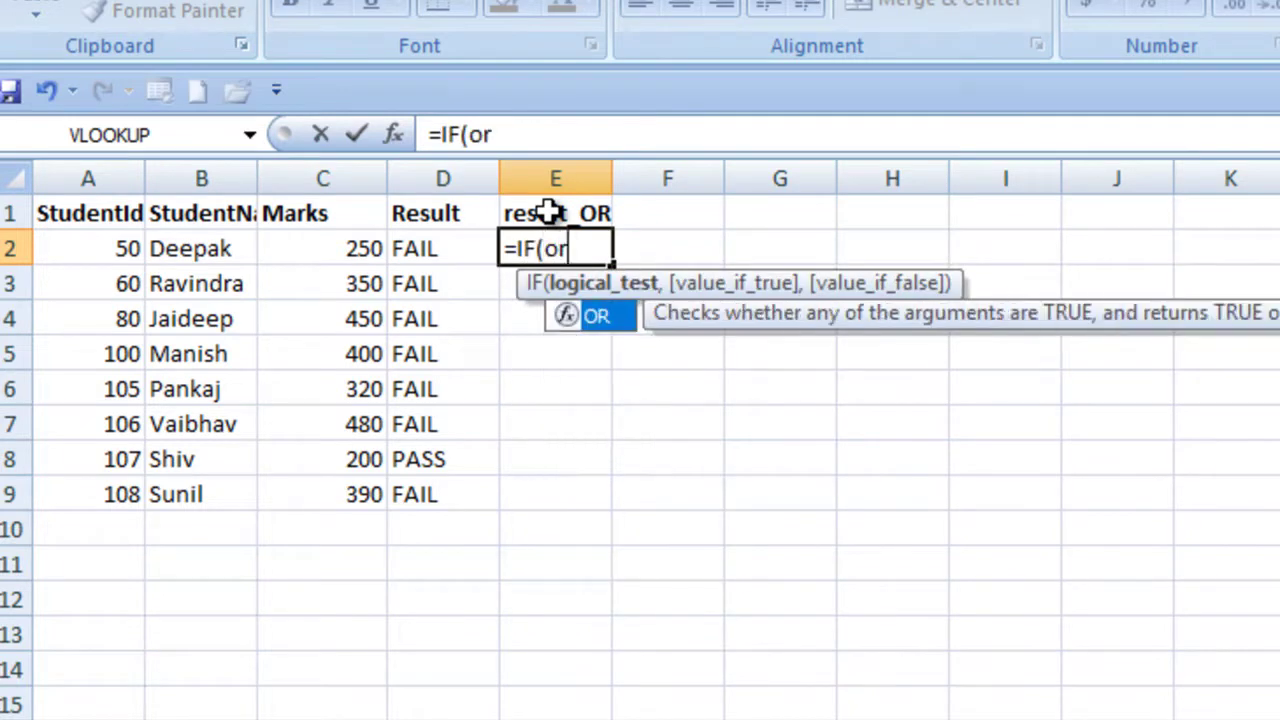
{"action": "key", "text": "Tab"}
{"action": "key", "text": "Left"}
{"action": "key", "text": "Left"}
{"action": "key", "text": "Left"}
{"action": "key", "text": "Left"}
{"action": "type", "text": ">"}
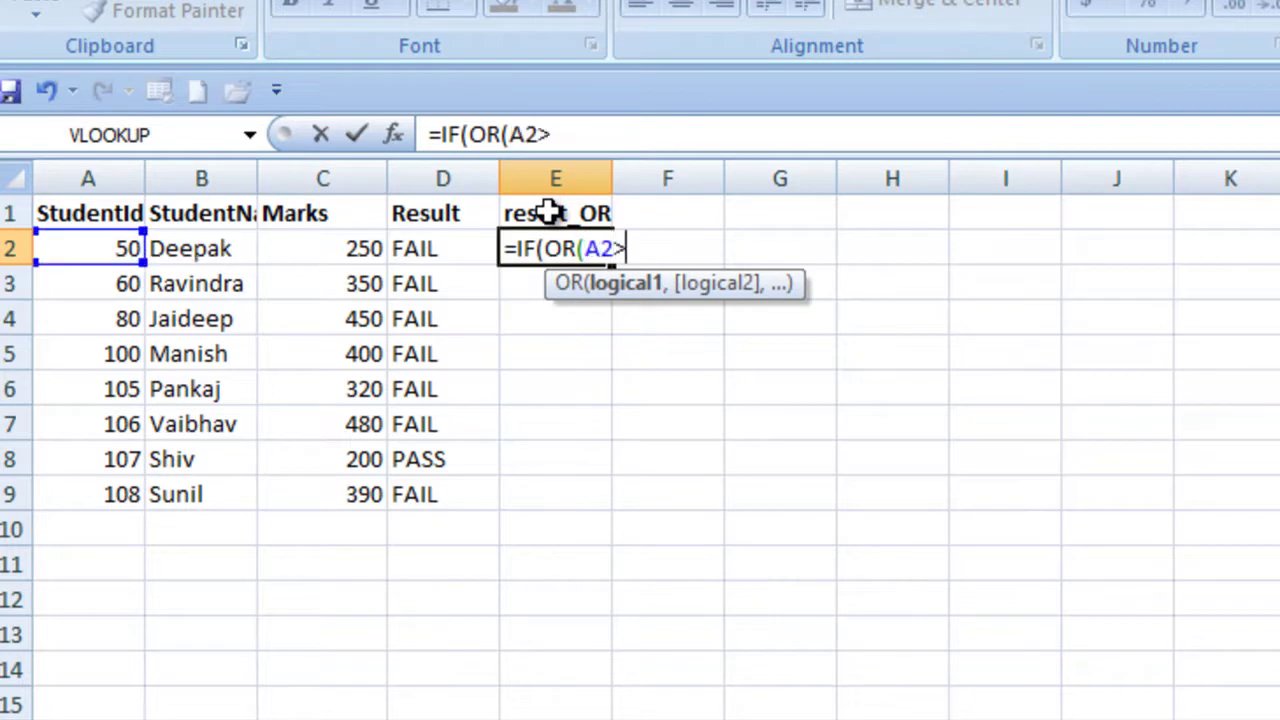
{"action": "type", "text": "=100,"}
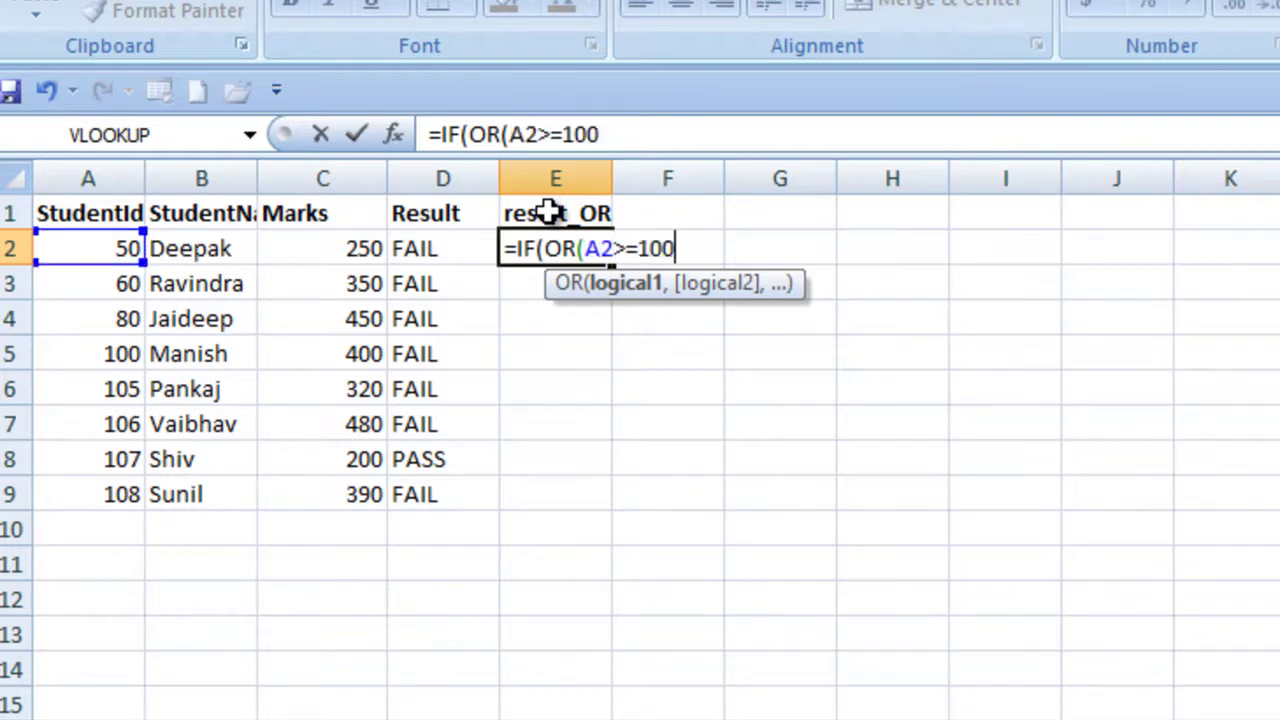
{"action": "key", "text": "Left"}
{"action": "key", "text": "Left"}
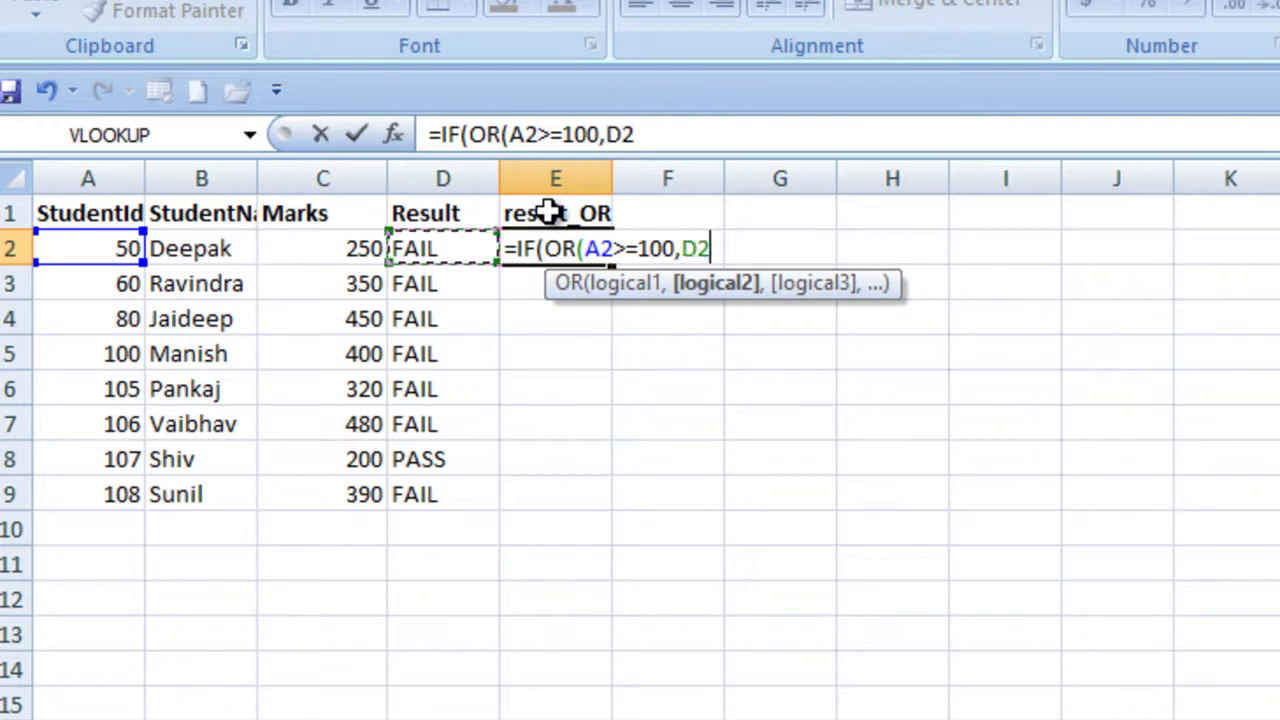
{"action": "type", "text": "<="}
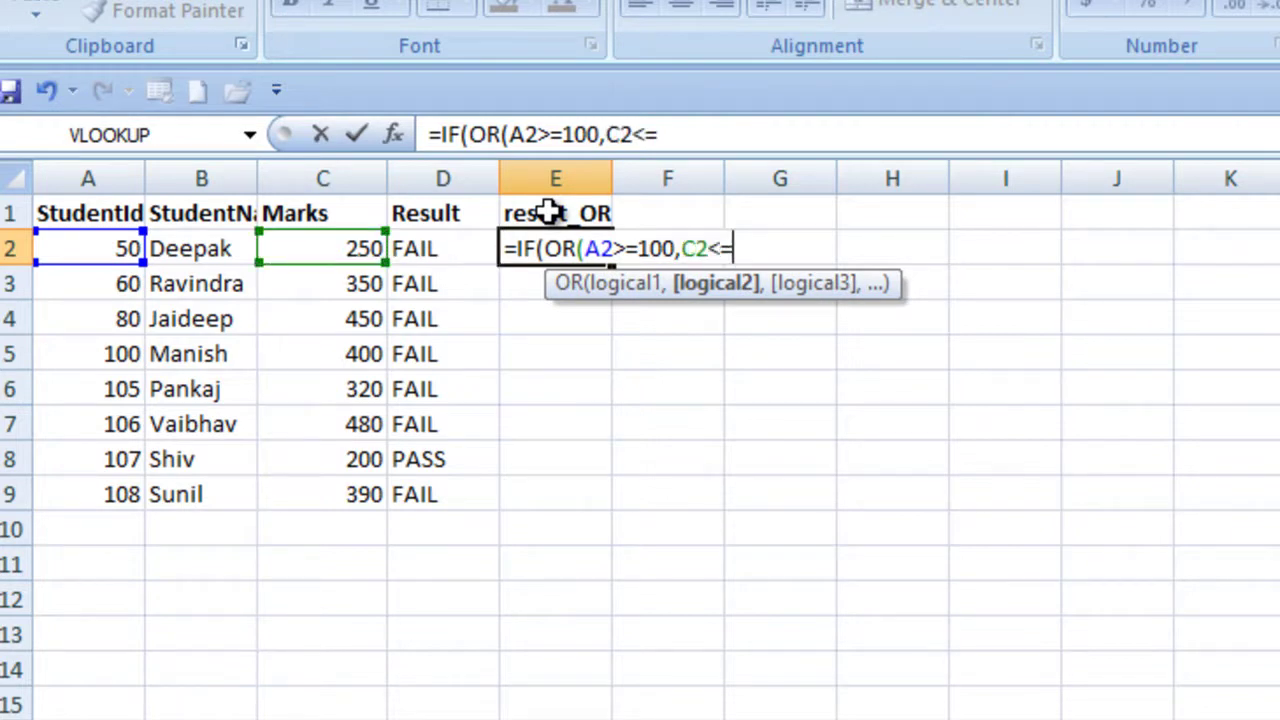
{"action": "type", "text": "300)"}
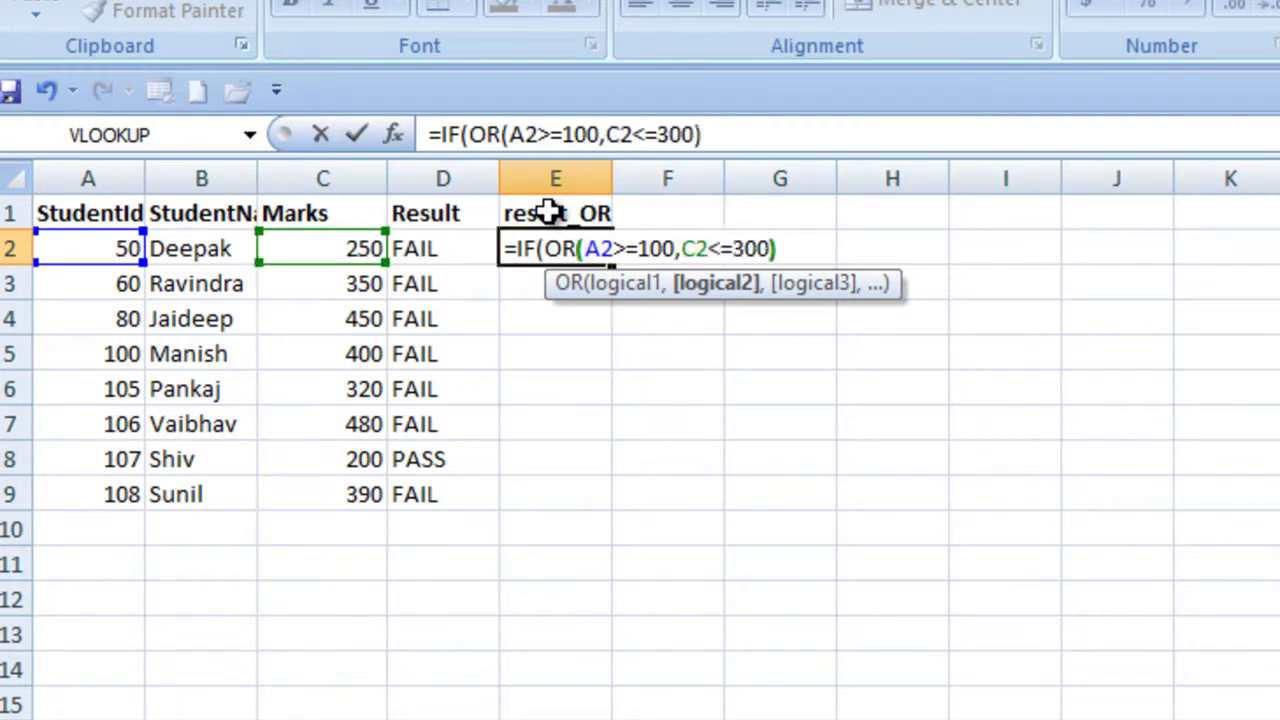
Finish the E2 formula with "PASS" if true and "FAIL" if false, and fill it down through E9.
{"action": "type", "text": ",\""}
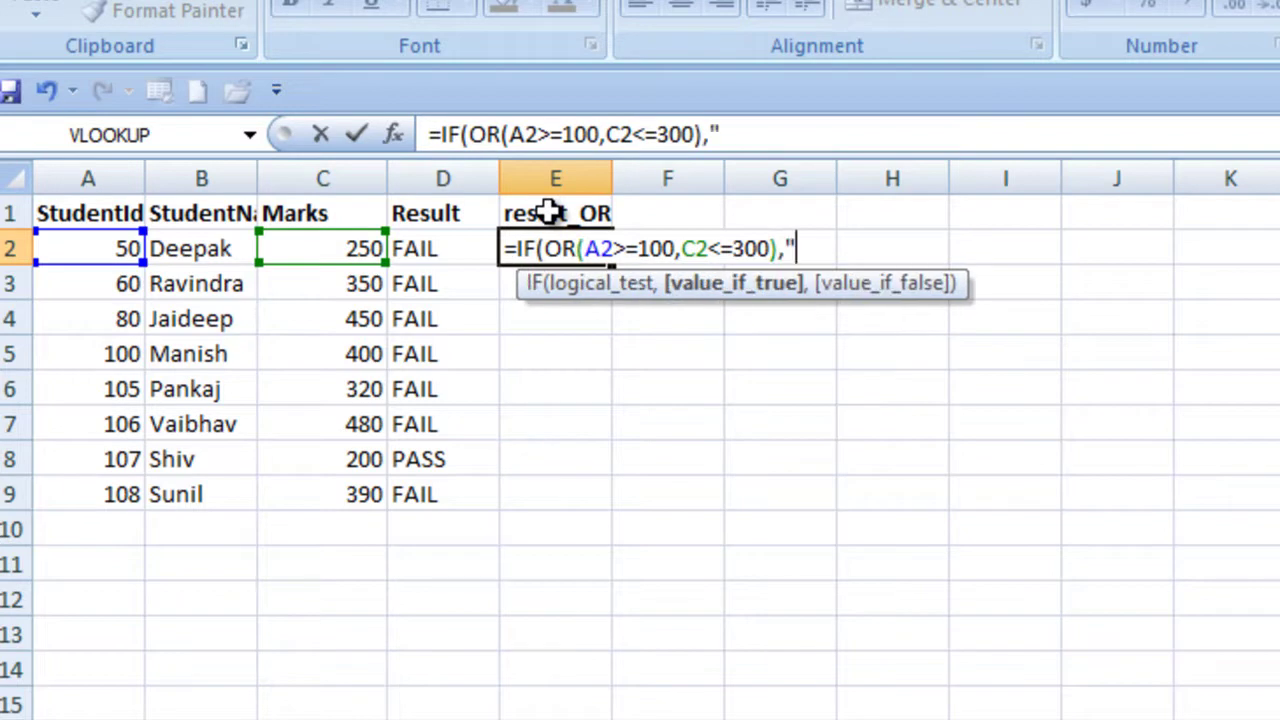
{"action": "type", "text": "PASS"}
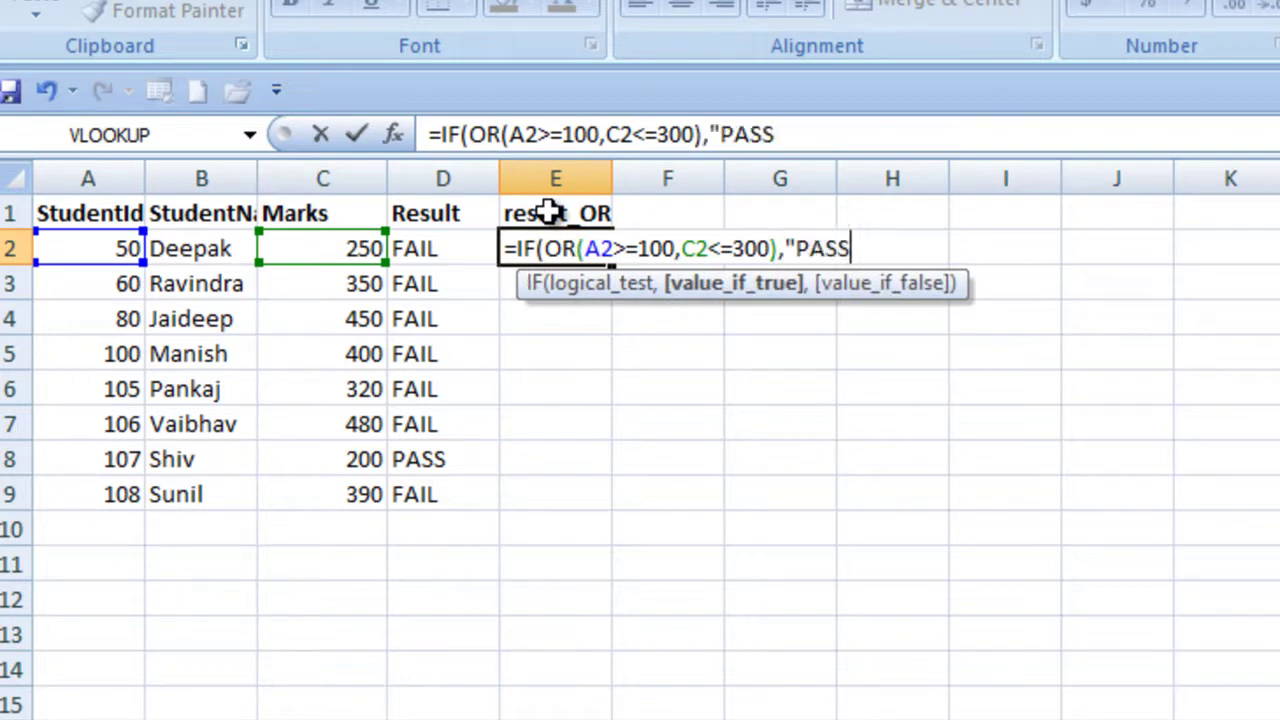
{"action": "type", "text": "\","}
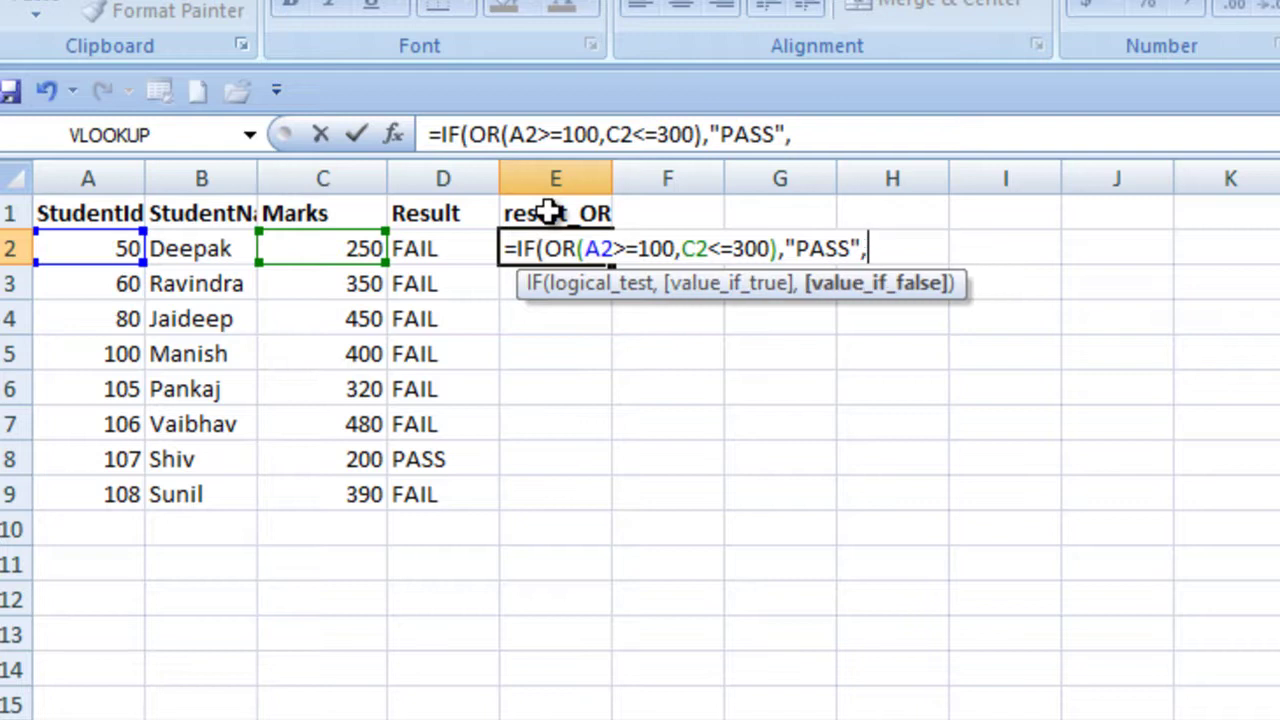
{"action": "type", "text": "\""}
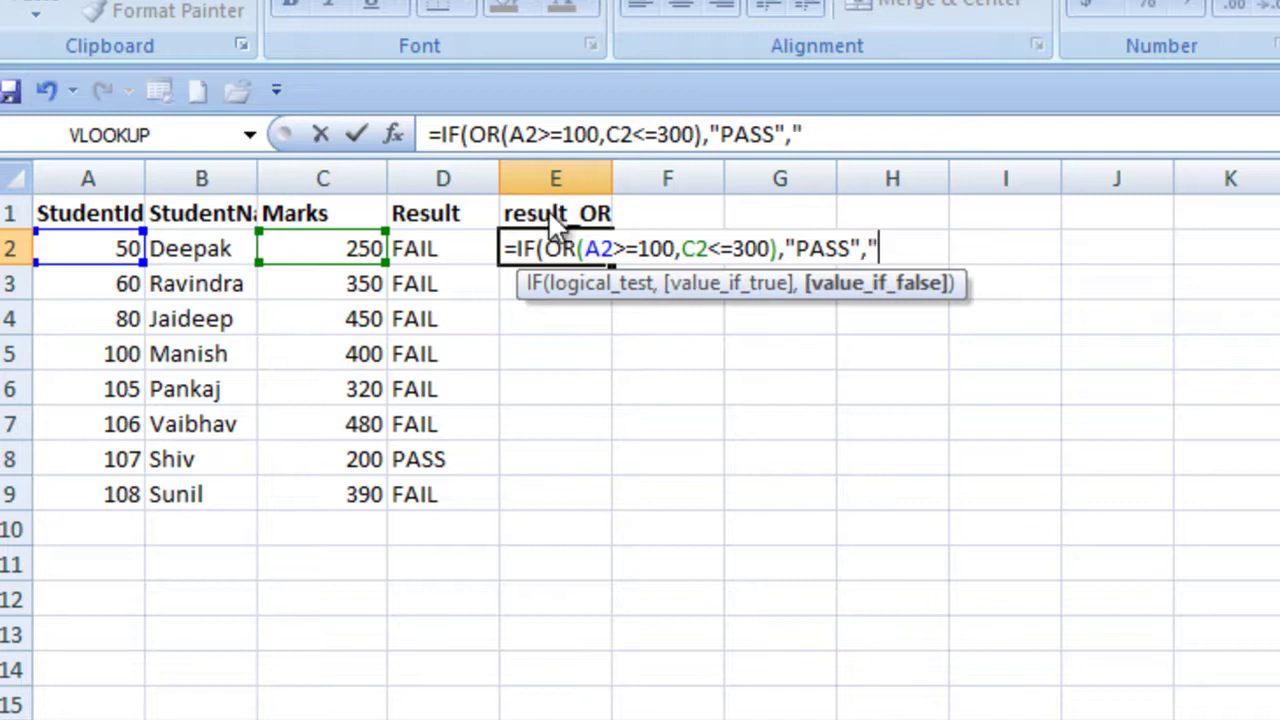
{"action": "type", "text": "FAILK"}
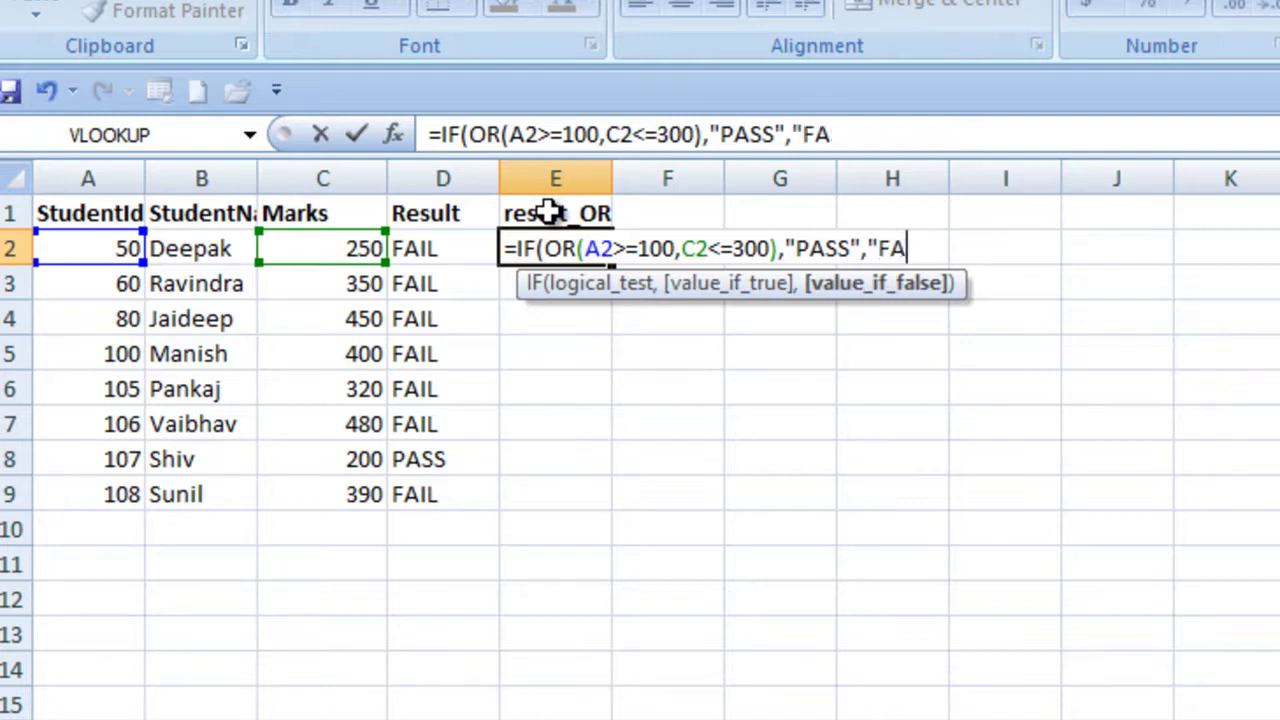
{"action": "key", "text": "BackSpace"}
{"action": "type", "text": "\")"}
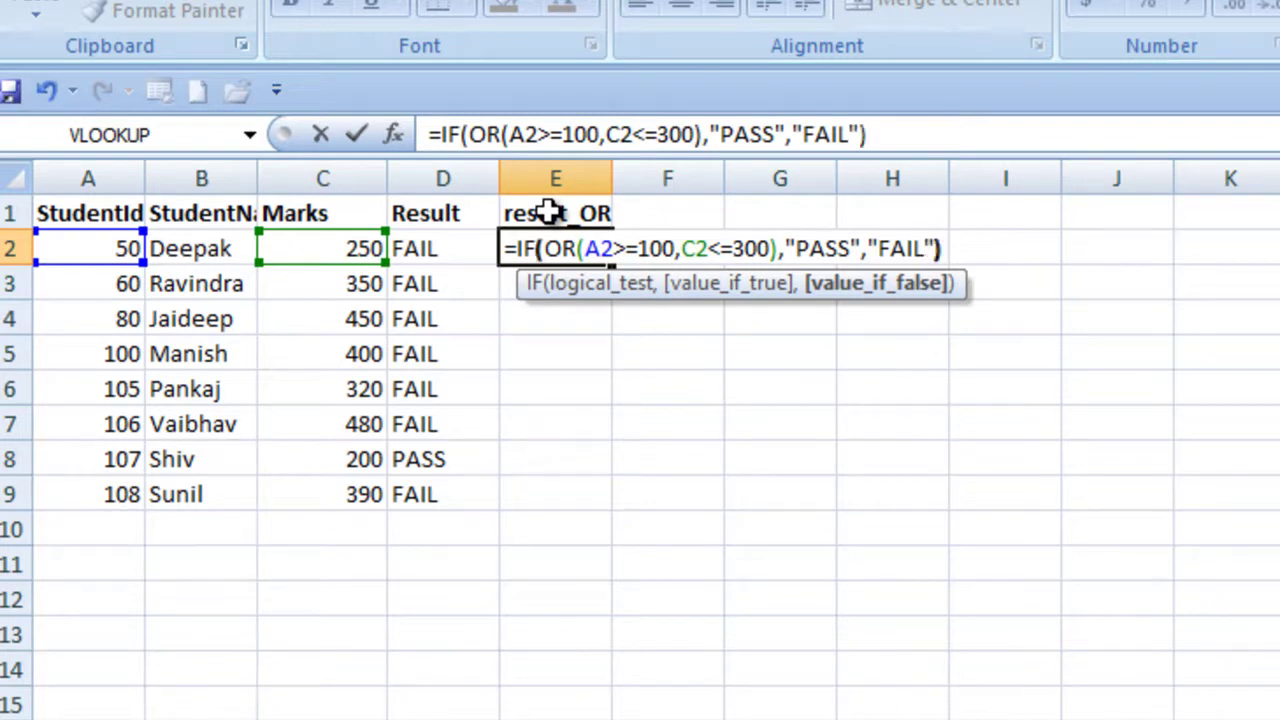
{"action": "key", "text": "Return"}
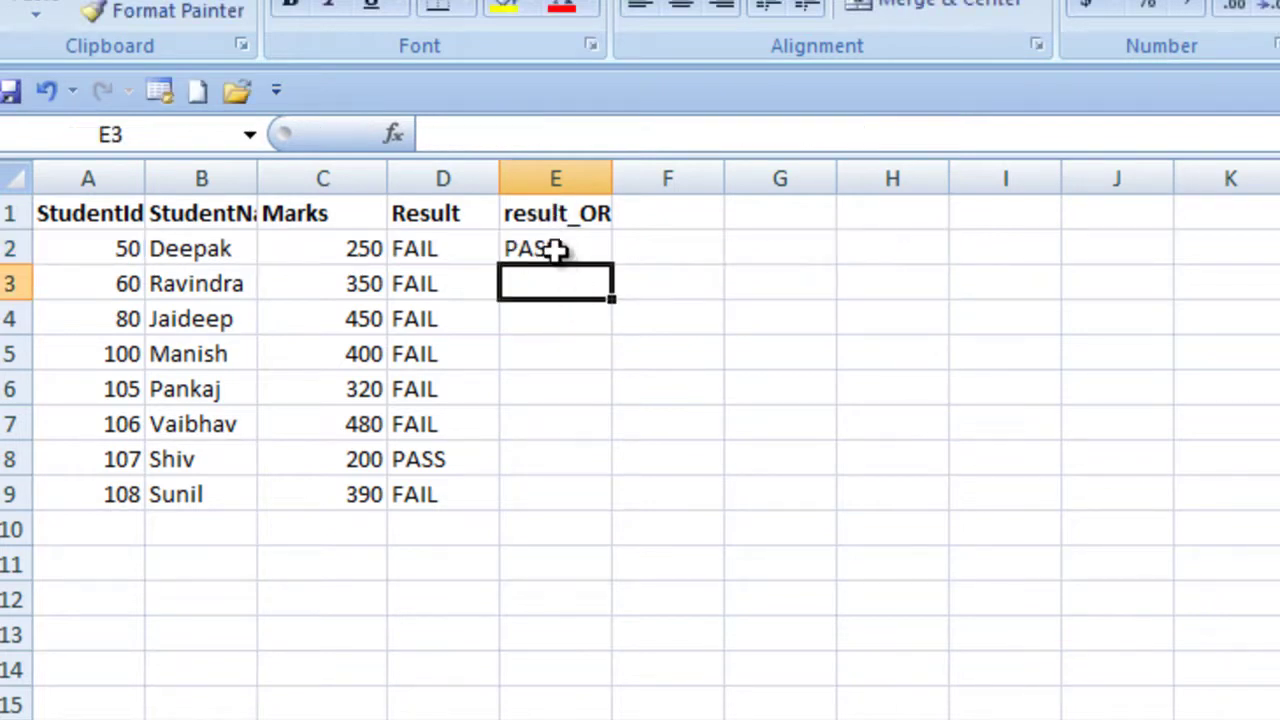
{"action": "left_click", "coordinate": [556, 250]}
{"action": "double_click", "coordinate": [611, 266]}
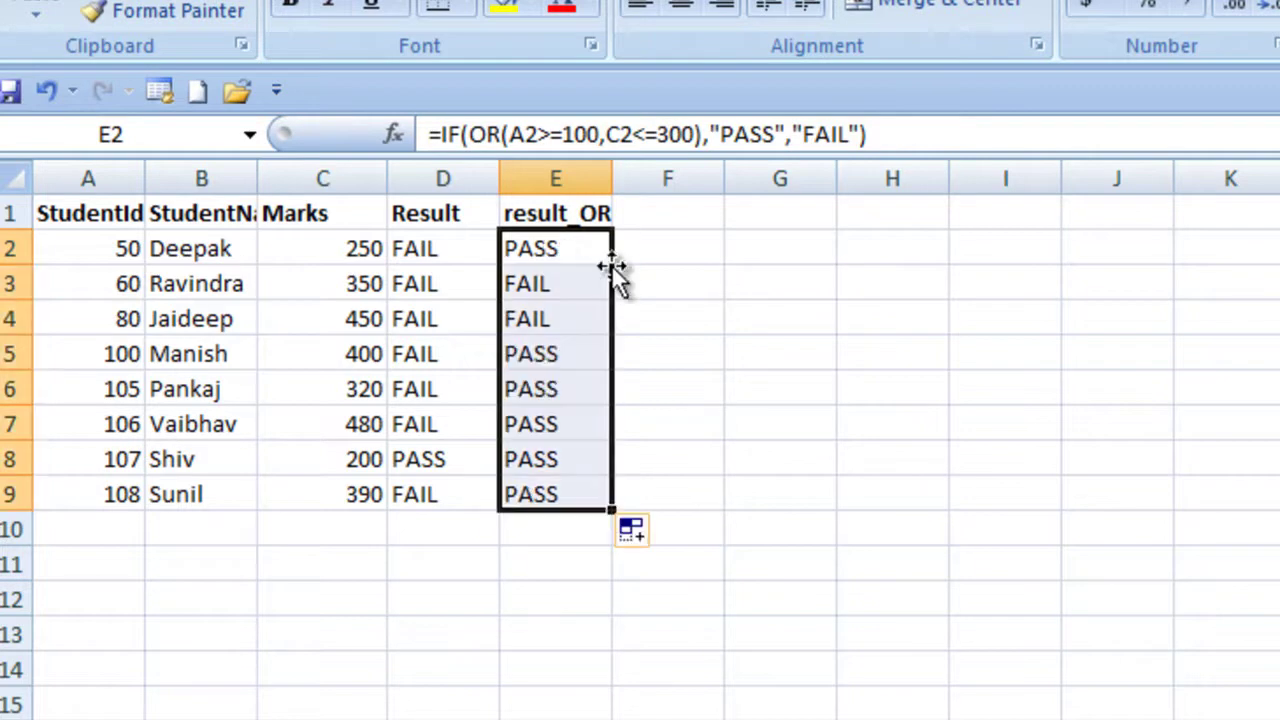
Inspect the student ID, marks and result_OR in row 3, and bring up the Nested If slide in PowerPoint.
{"action": "left_click", "coordinate": [640, 414]}
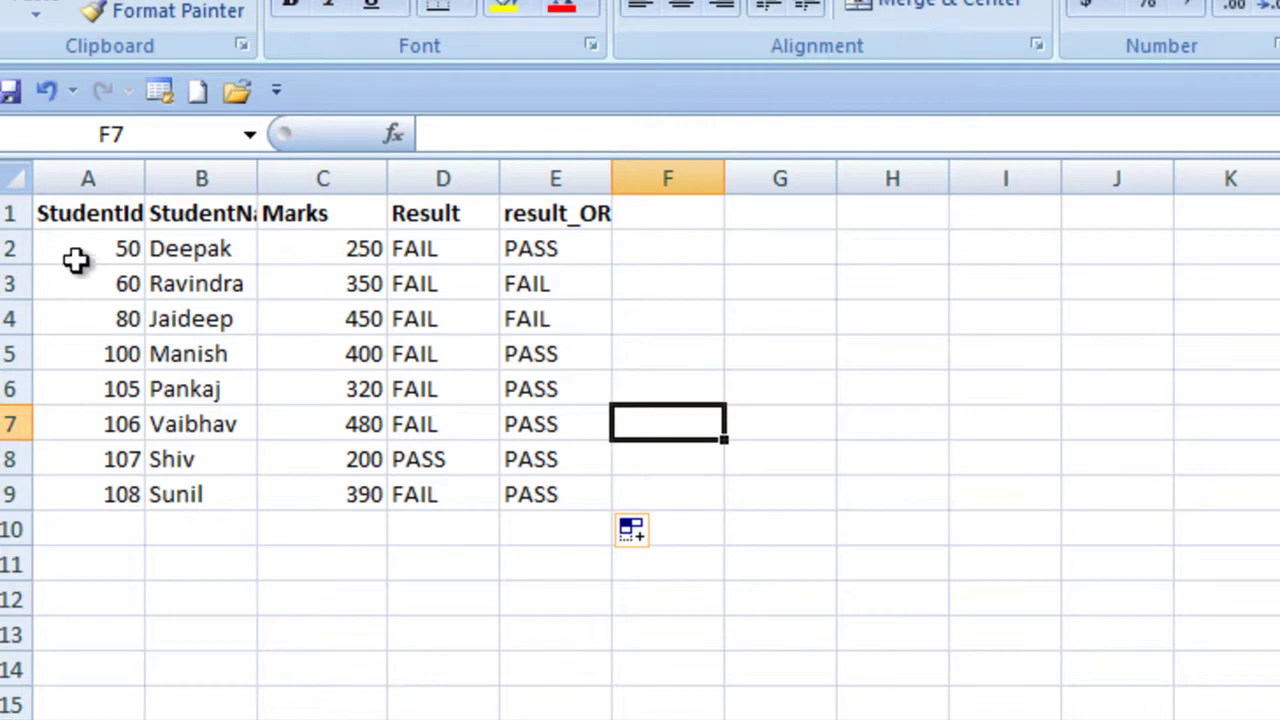
{"action": "left_click", "coordinate": [103, 287]}
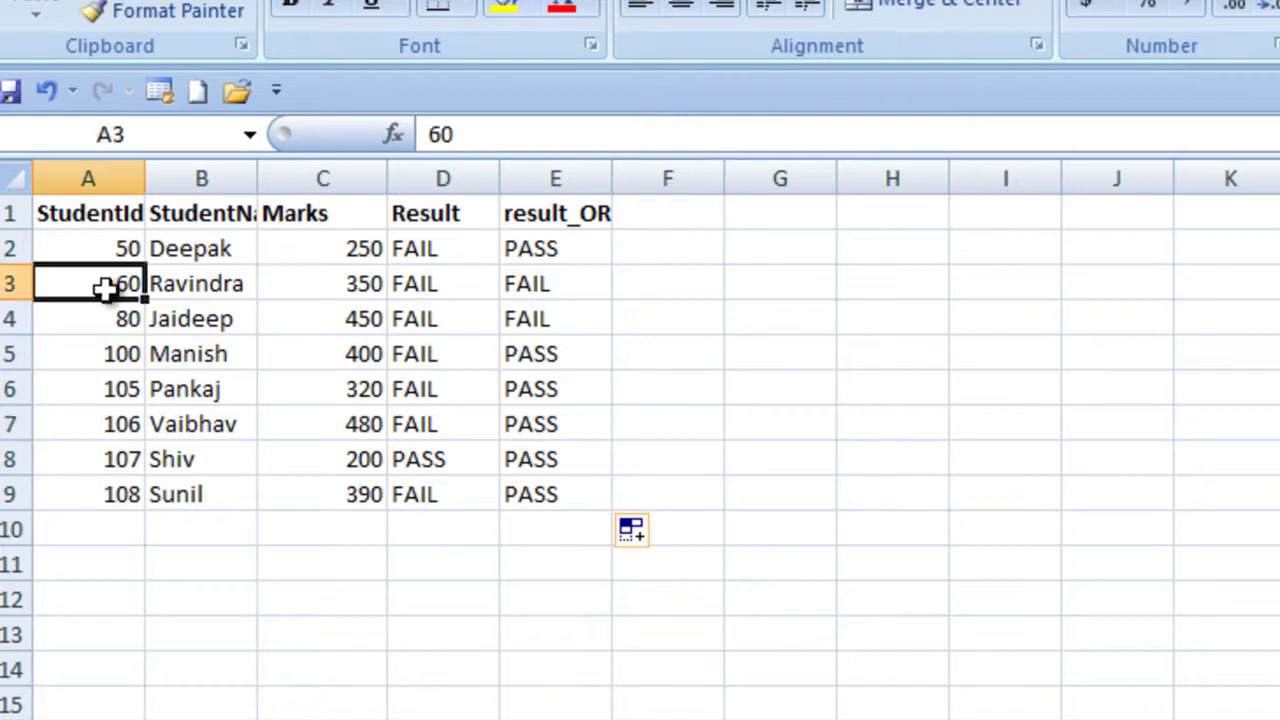
{"action": "left_click", "coordinate": [333, 290]}
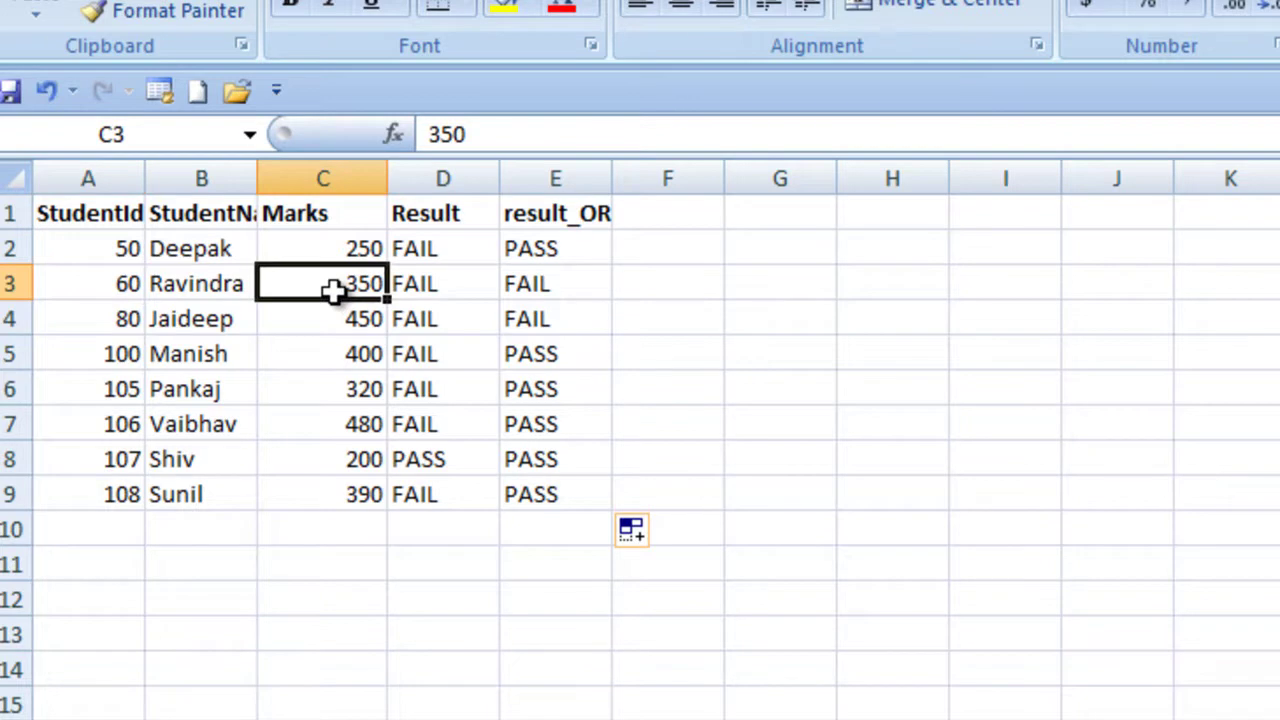
{"action": "left_click", "coordinate": [558, 305]}
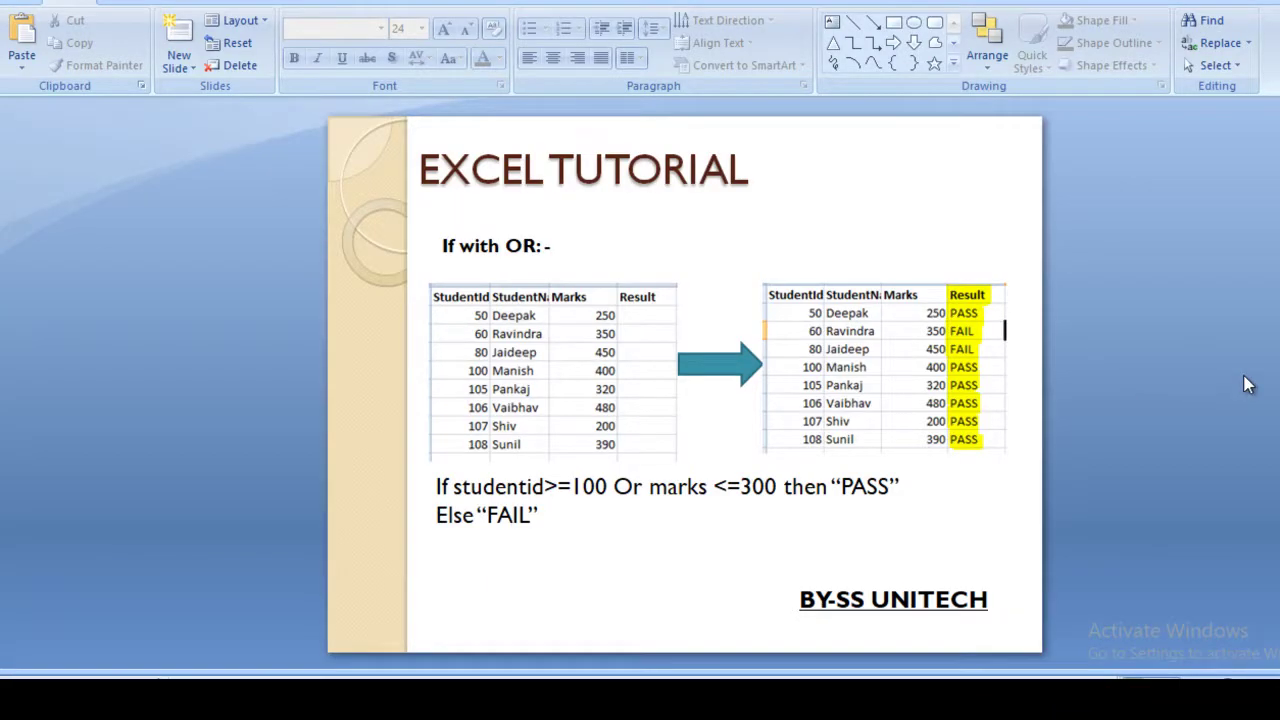
{"action": "key", "text": "Page_Down"}
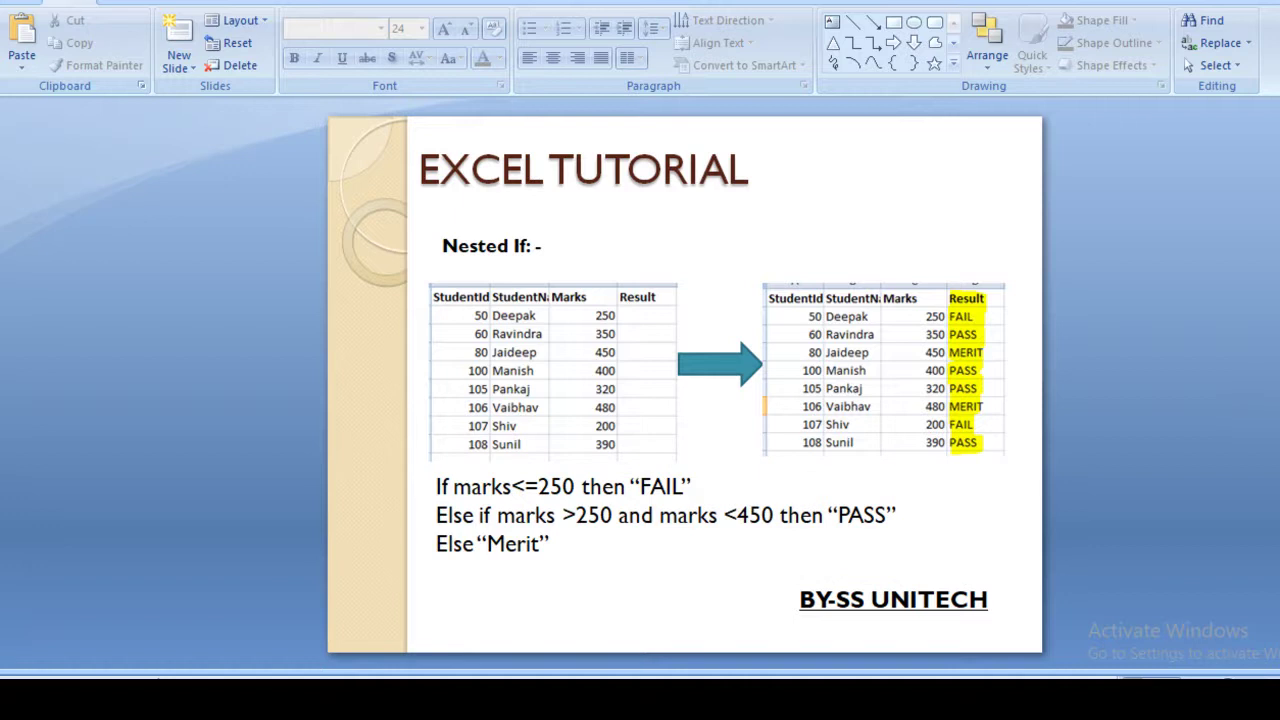
Switch back to Excel and enter the header nested_if in cell F1.
{"action": "mouse_move", "coordinate": [800, 700]}
{"action": "left_click", "coordinate": [752, 634]}
{"action": "left_click", "coordinate": [543, 188]}
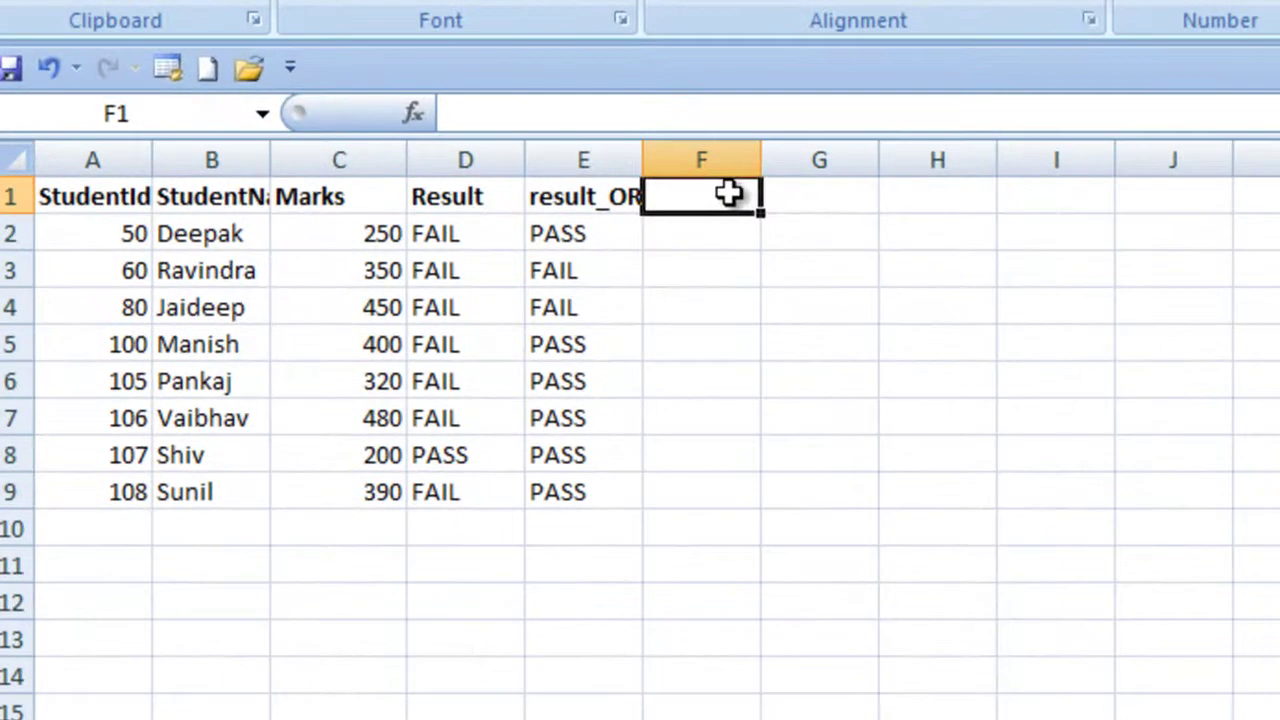
{"action": "type", "text": "nested"}
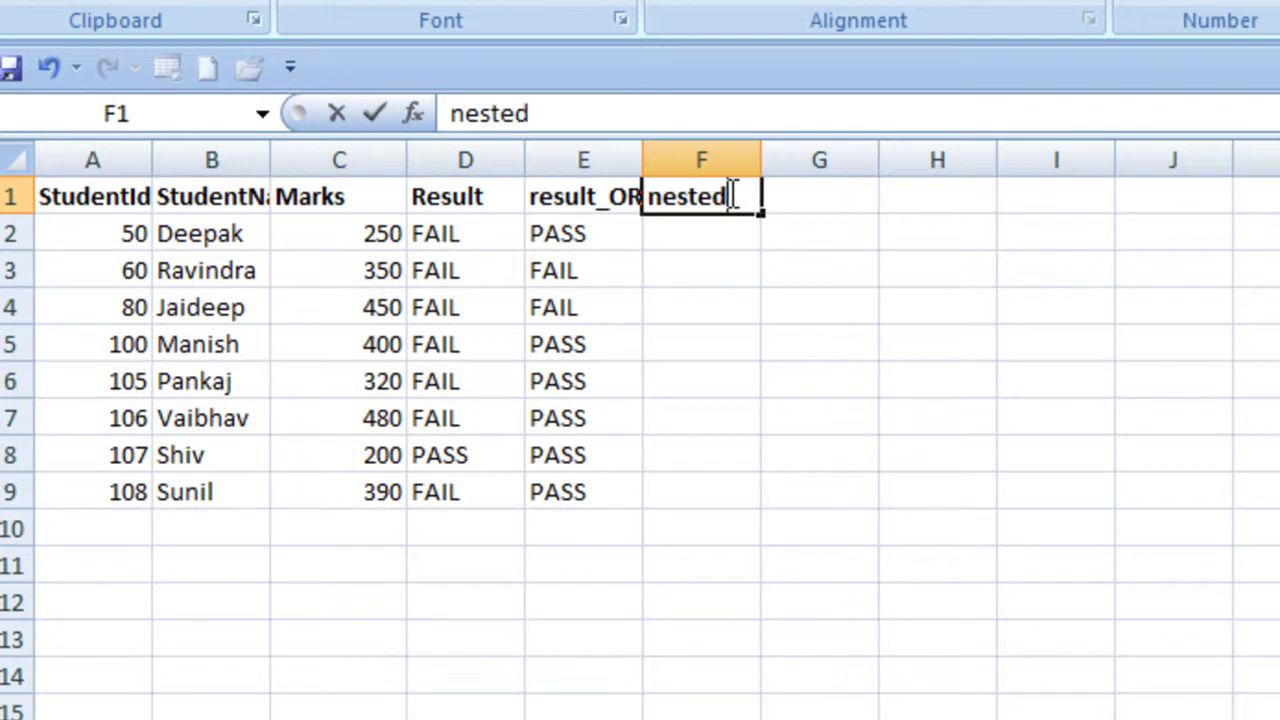
{"action": "type", "text": "_if"}
{"action": "key", "text": "Return"}
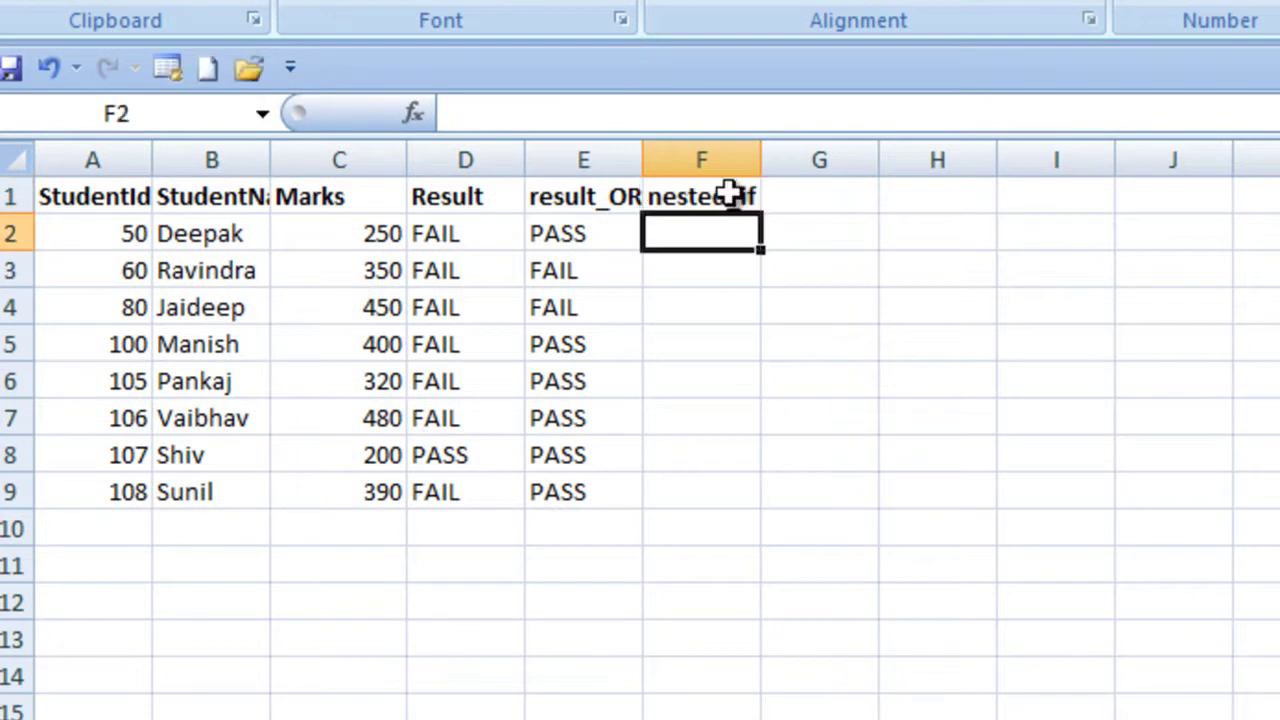
Start an IF formula in F2 with the logical test C2<=250 and "FAIL" as the value if true.
{"action": "type", "text": "=if"}
{"action": "key", "text": "Tab"}
{"action": "key", "text": "Left"}
{"action": "key", "text": "Left"}
{"action": "key", "text": "Left"}
{"action": "type", "text": "<=250,\"FAIL\","}
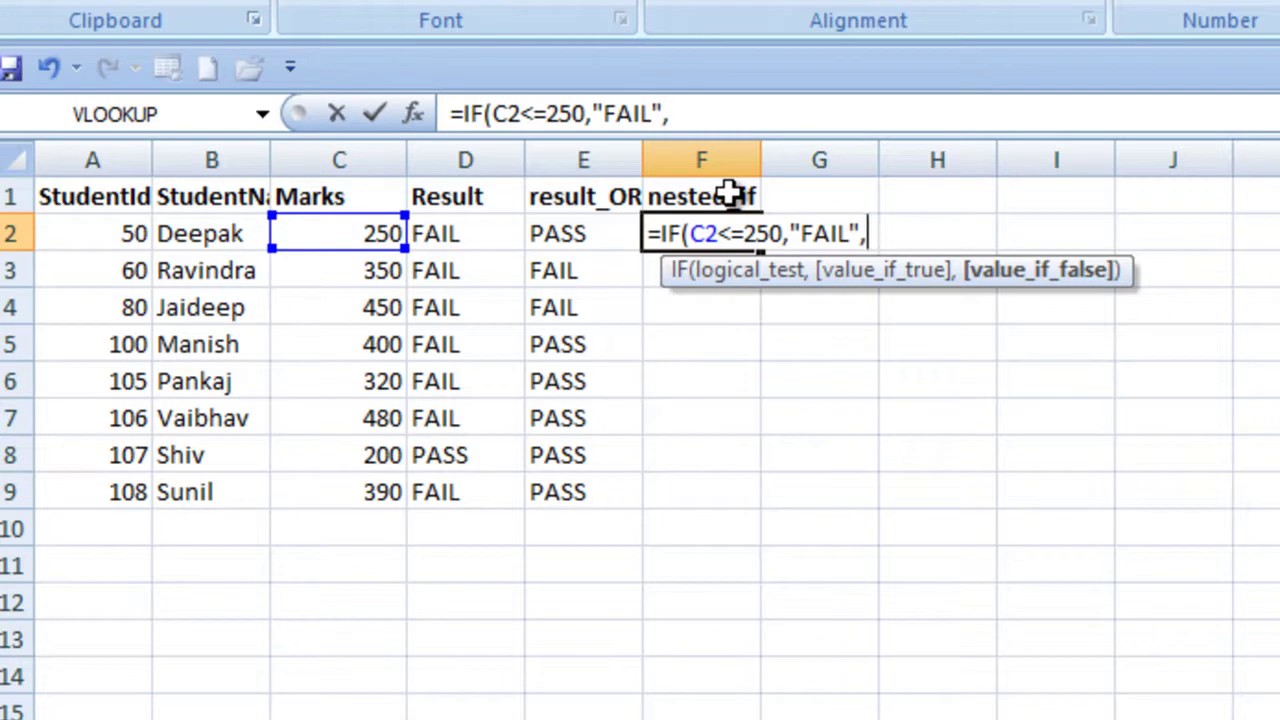
Nest a second IF as the false value in the F2 formula, with the logical test AND(C2>250,C2<450).
{"action": "type", "text": "if"}
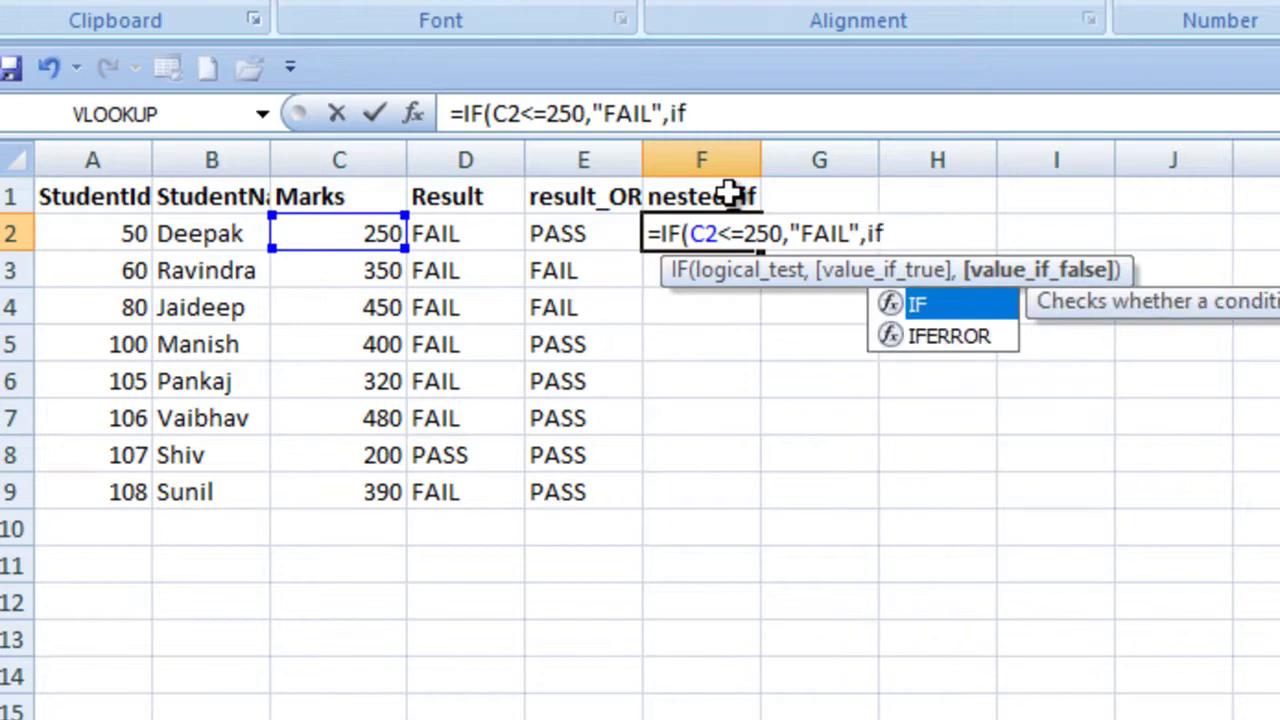
{"action": "key", "text": "Tab"}
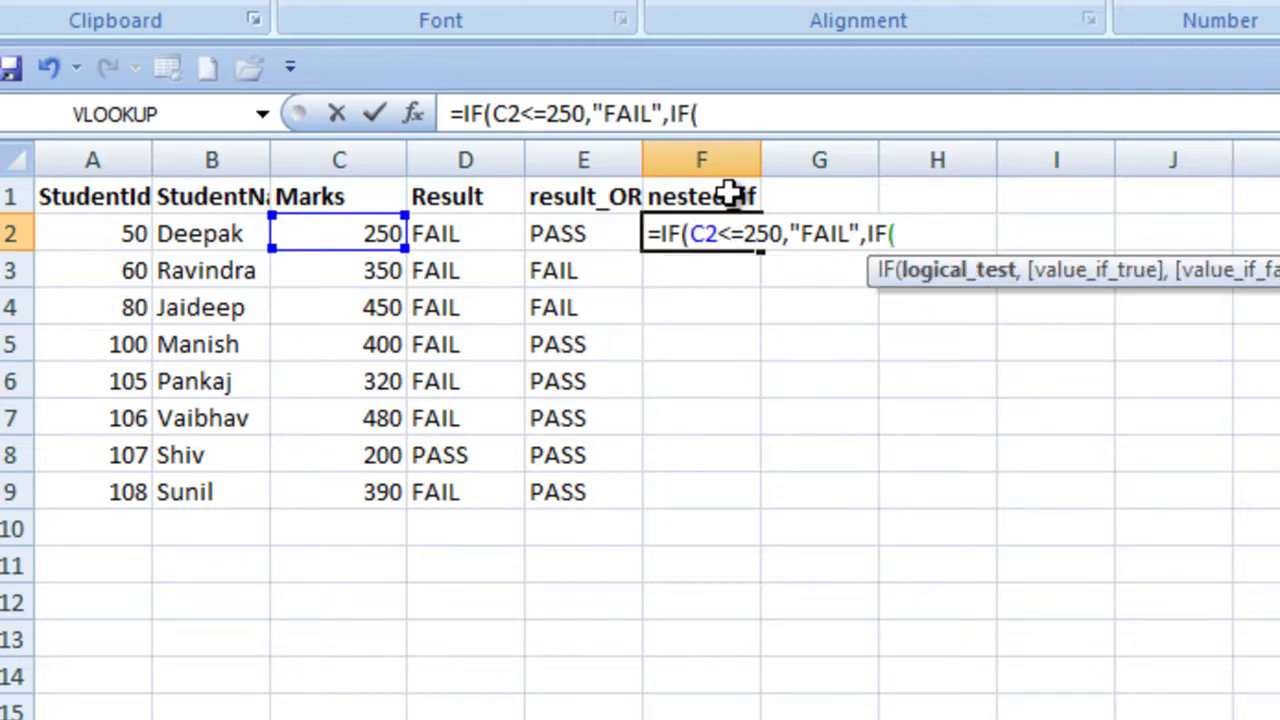
{"action": "type", "text": "and"}
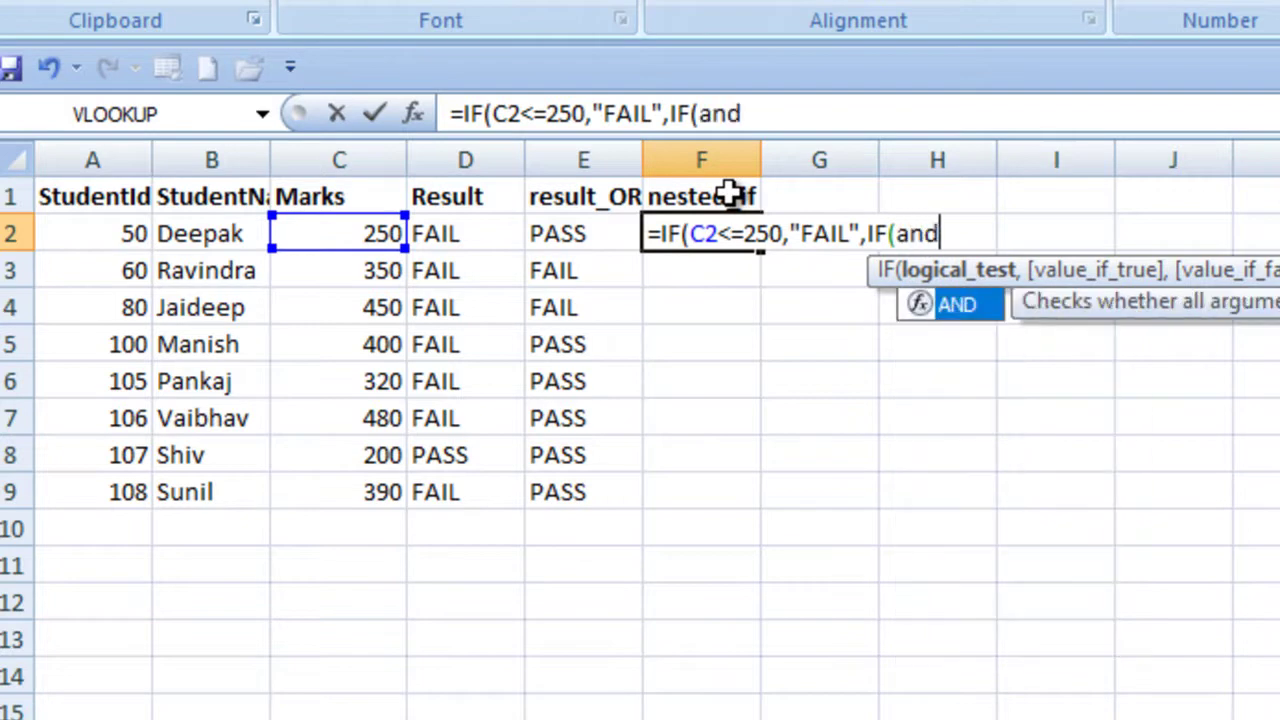
{"action": "key", "text": "Tab"}
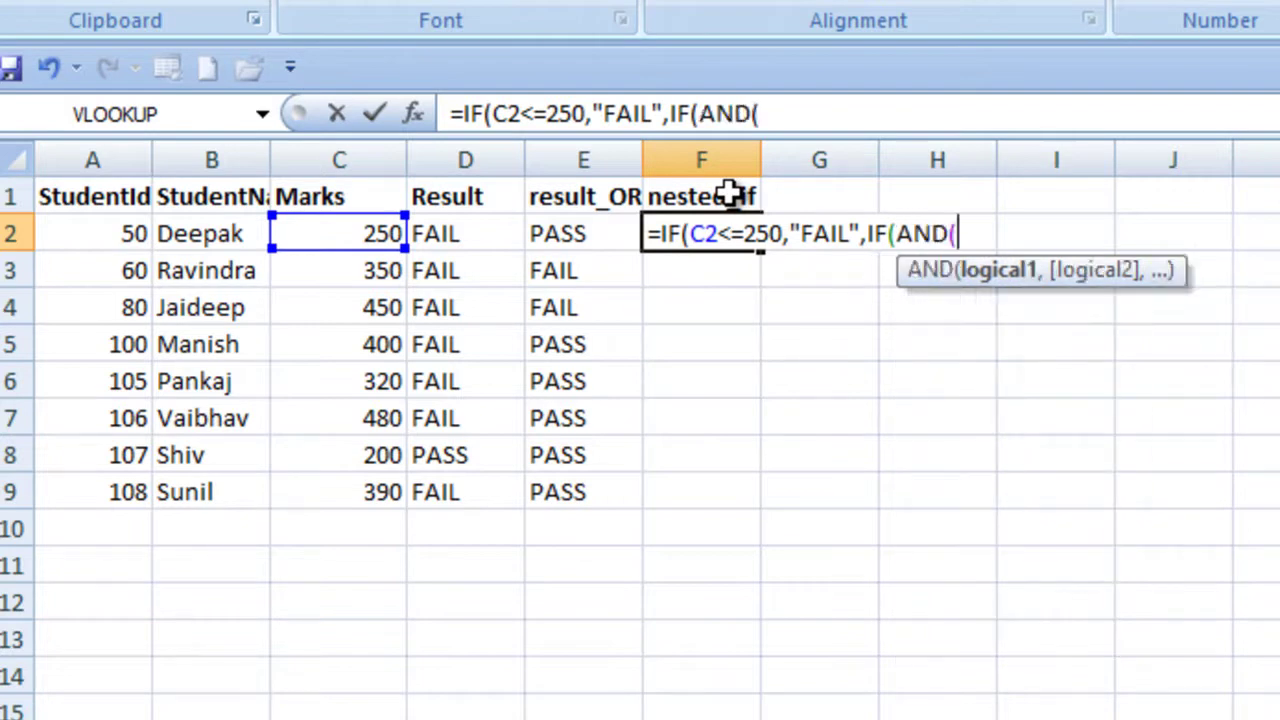
{"action": "key", "text": "Left"}
{"action": "key", "text": "Left"}
{"action": "key", "text": "Left"}
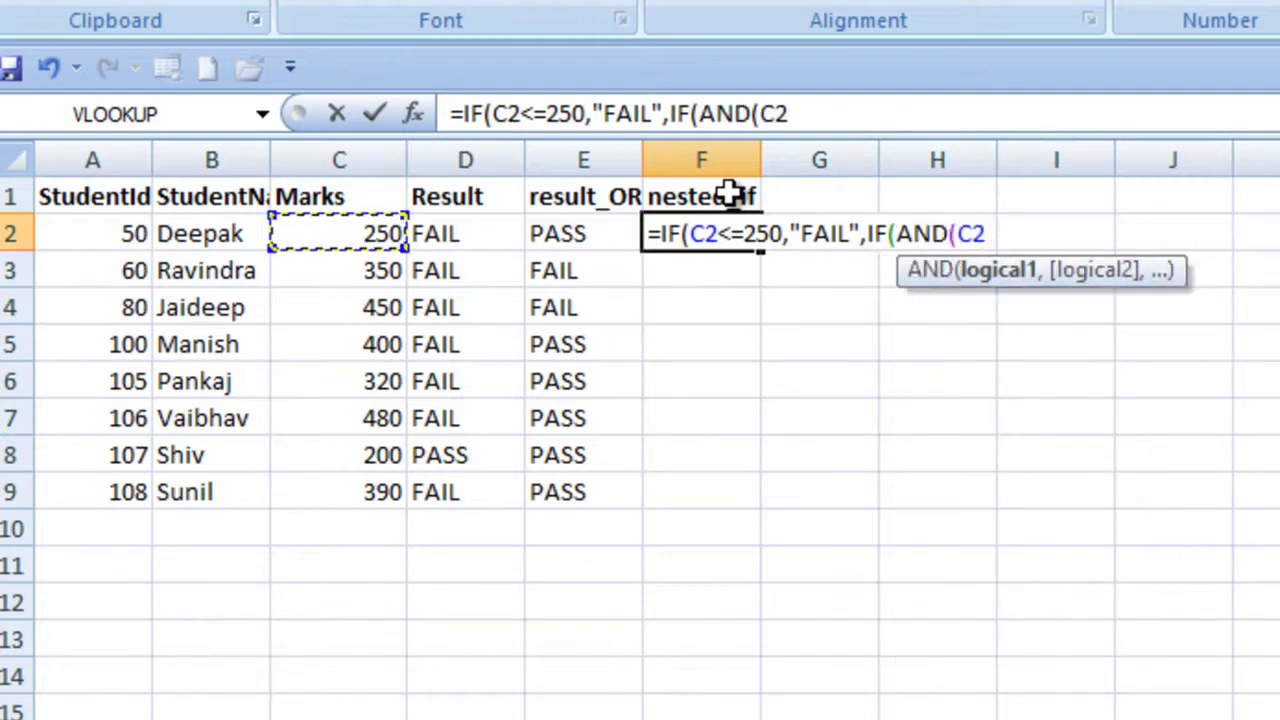
{"action": "type", "text": ">250"}
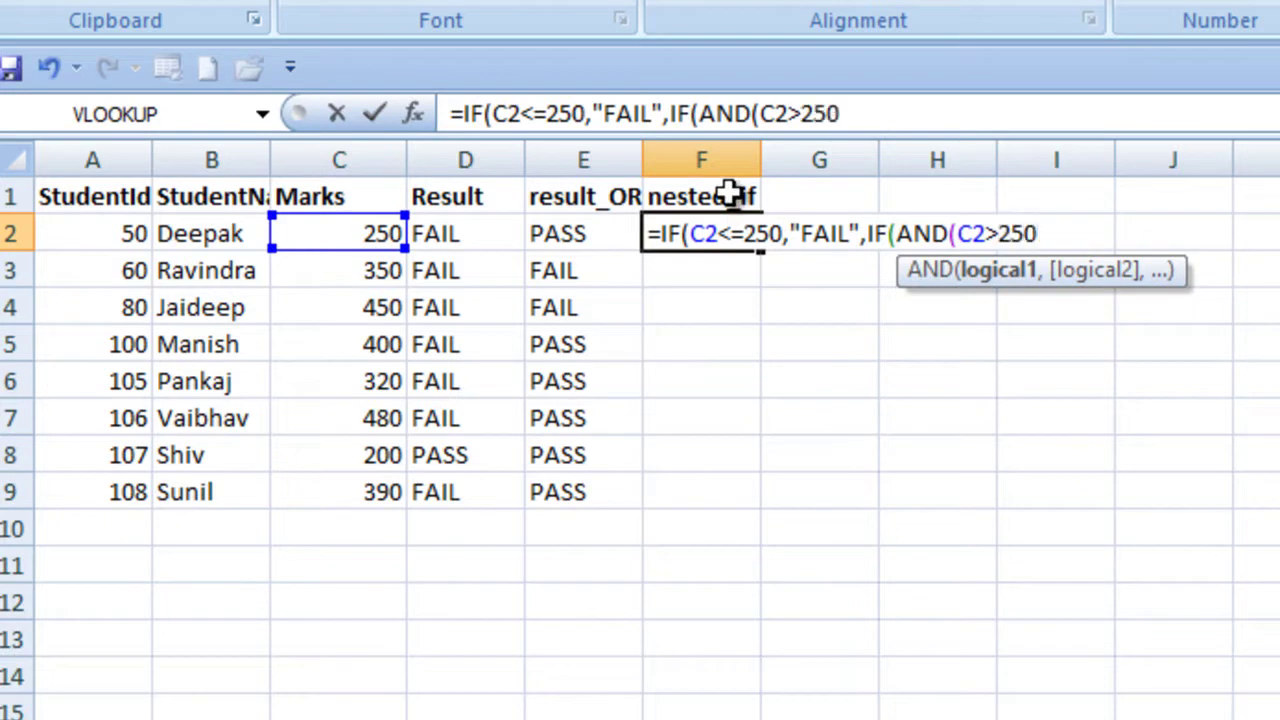
{"action": "type", "text": ","}
{"action": "key", "text": "Left"}
{"action": "key", "text": "Left"}
{"action": "key", "text": "Left"}
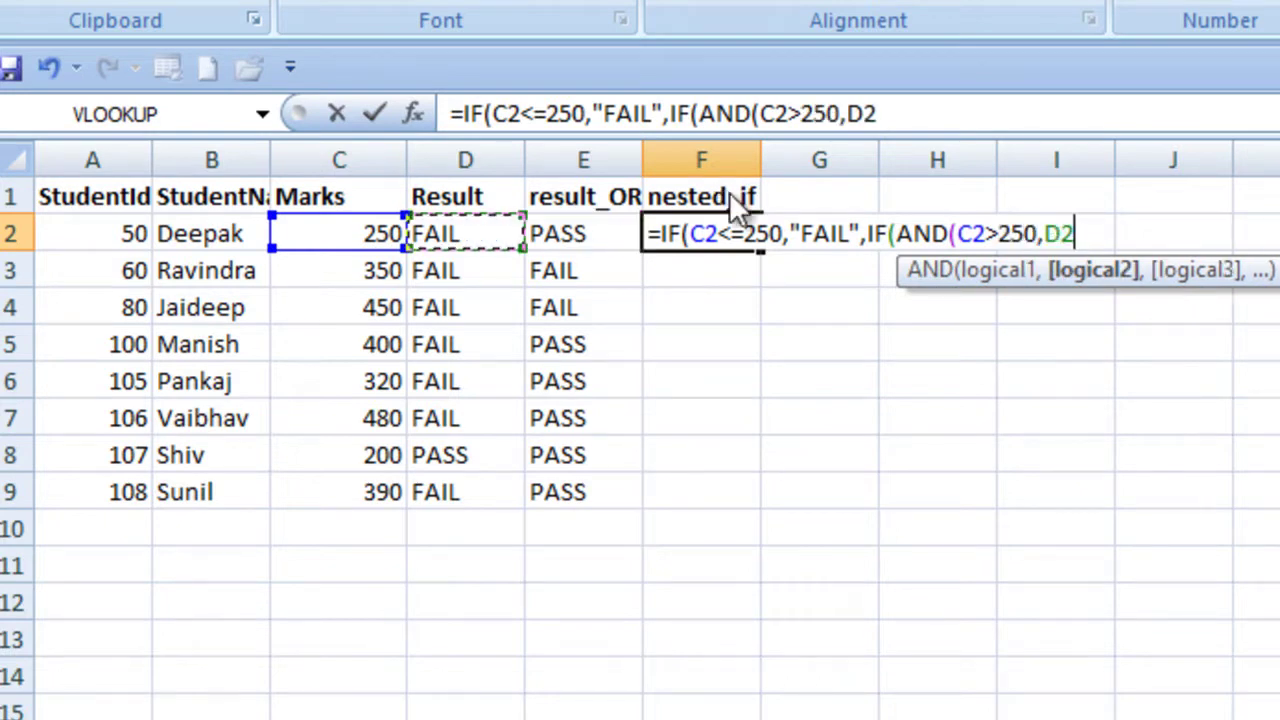
{"action": "type", "text": "<"}
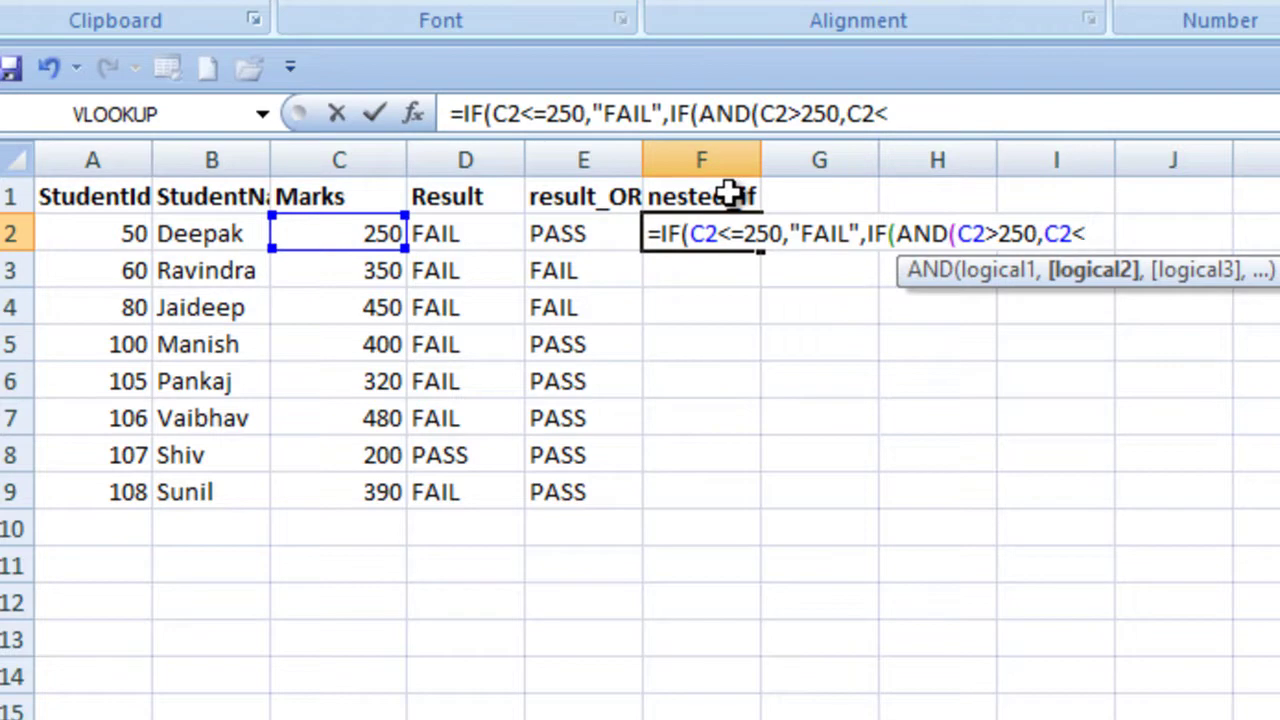
{"action": "type", "text": "450)"}
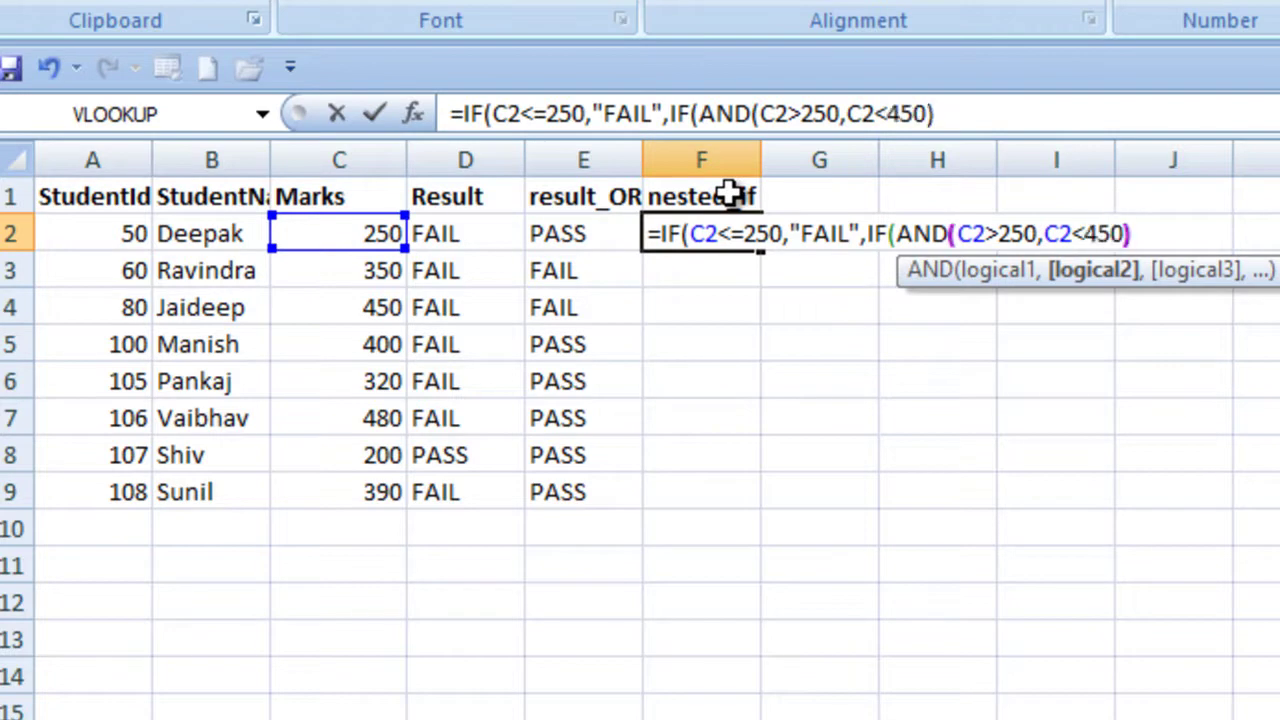
{"action": "type", "text": ","}
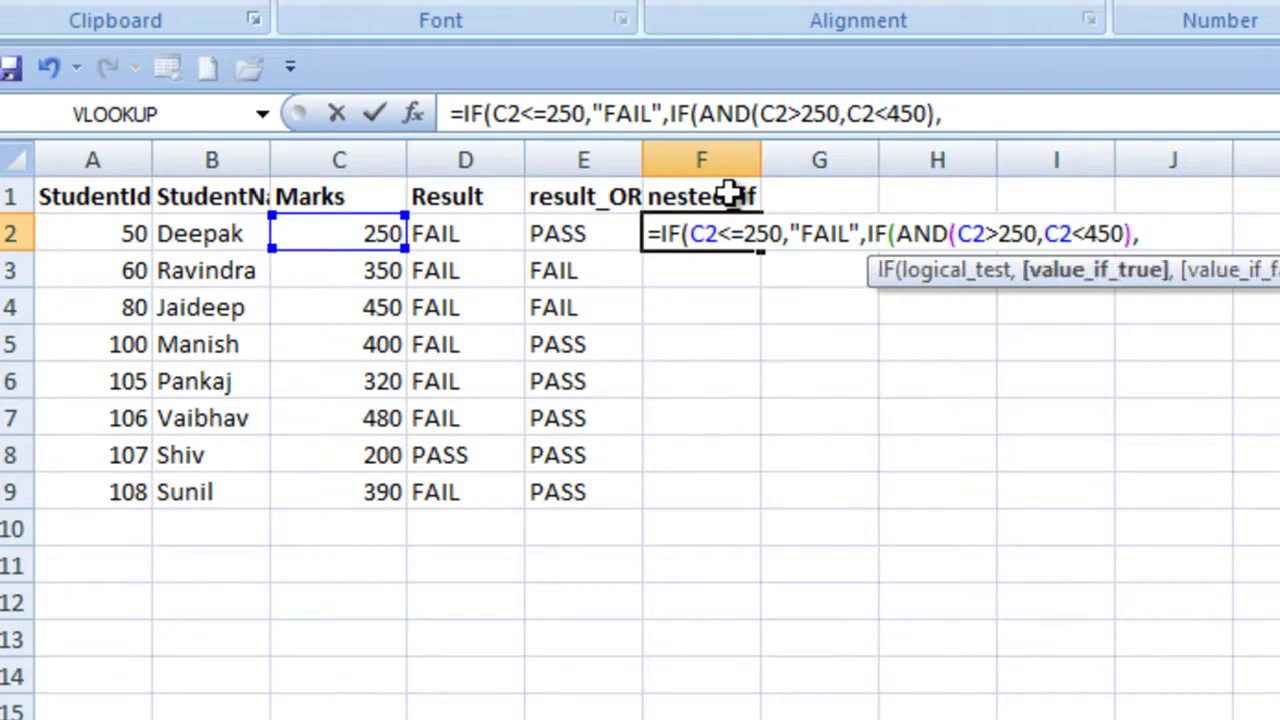
Complete the nested IF in F2 with "PASS" if true and "MERIT" if false, and fill the formula down through F9.
{"action": "type", "text": "\"PASS\""}
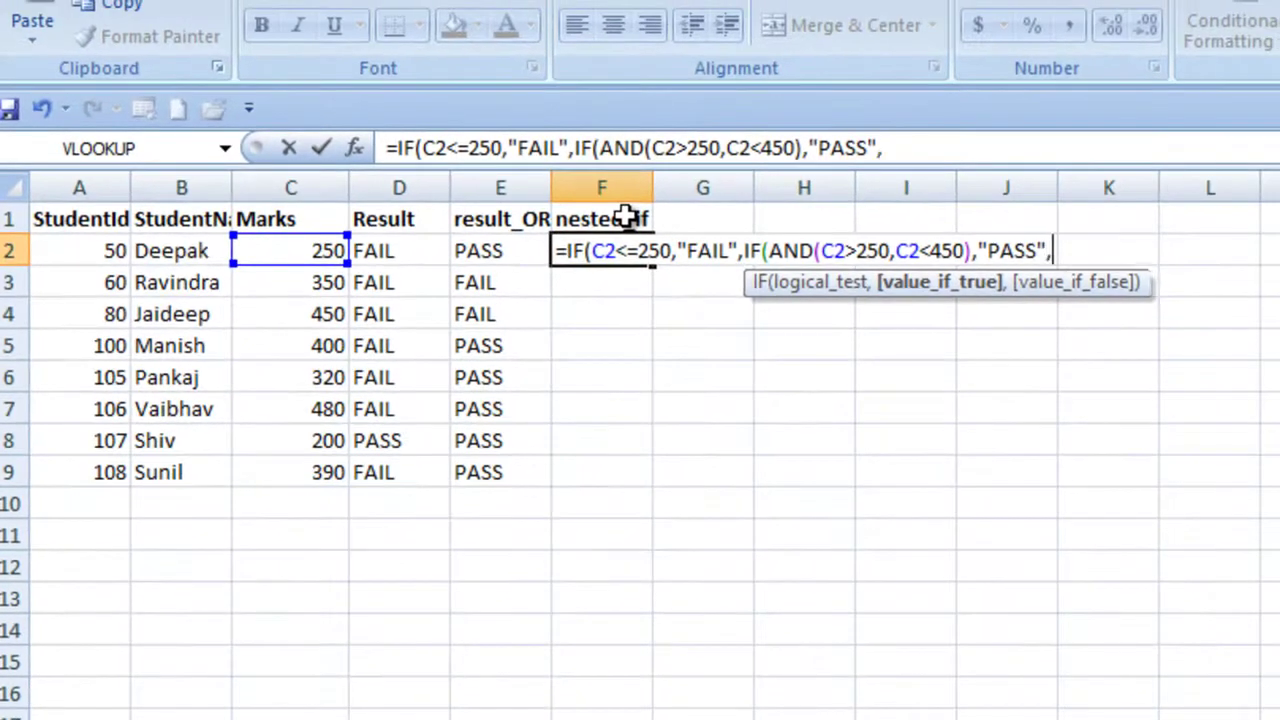
{"action": "type", "text": ","}
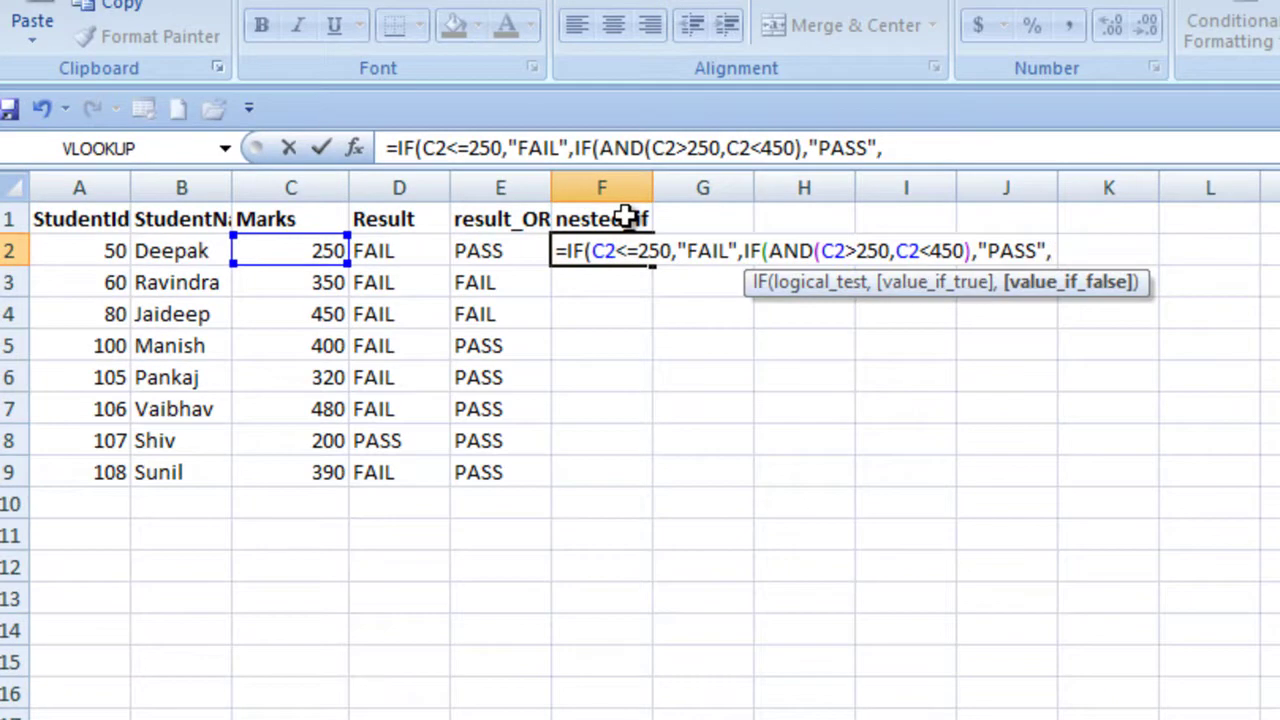
{"action": "type", "text": "\"MERIT\""}
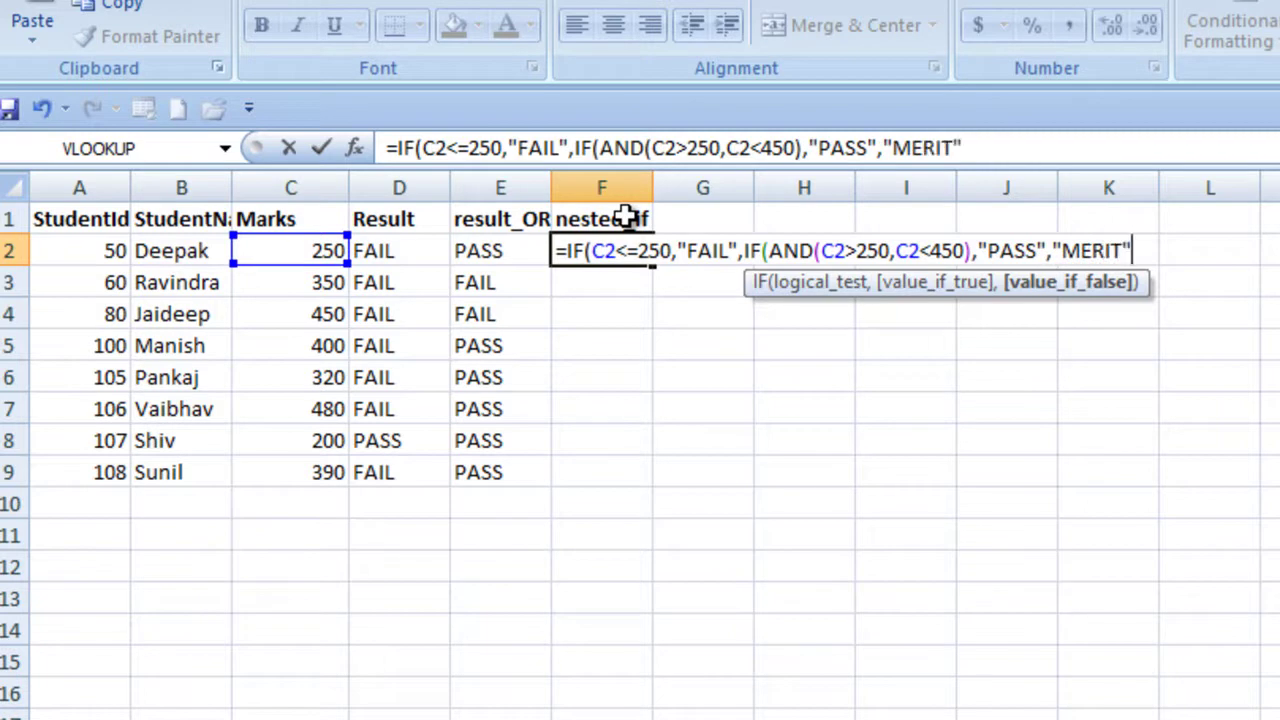
{"action": "type", "text": ")"}
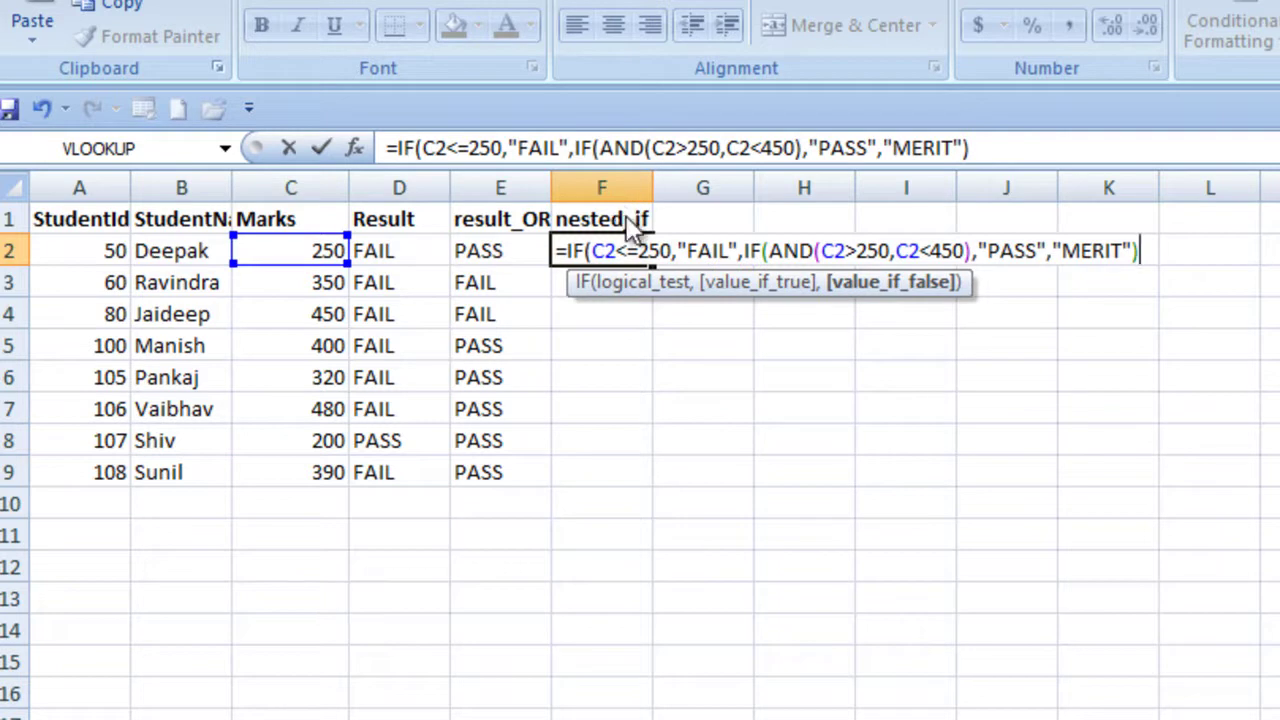
{"action": "type", "text": ")"}
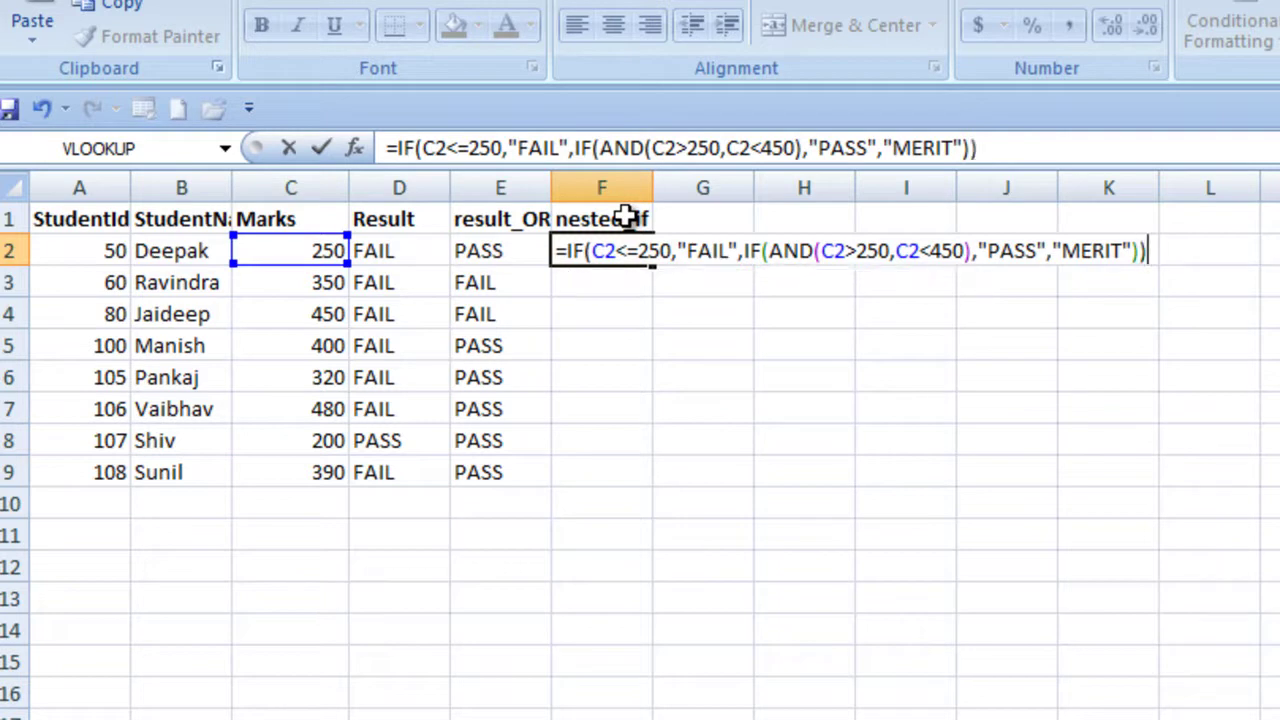
{"action": "key", "text": "Return"}
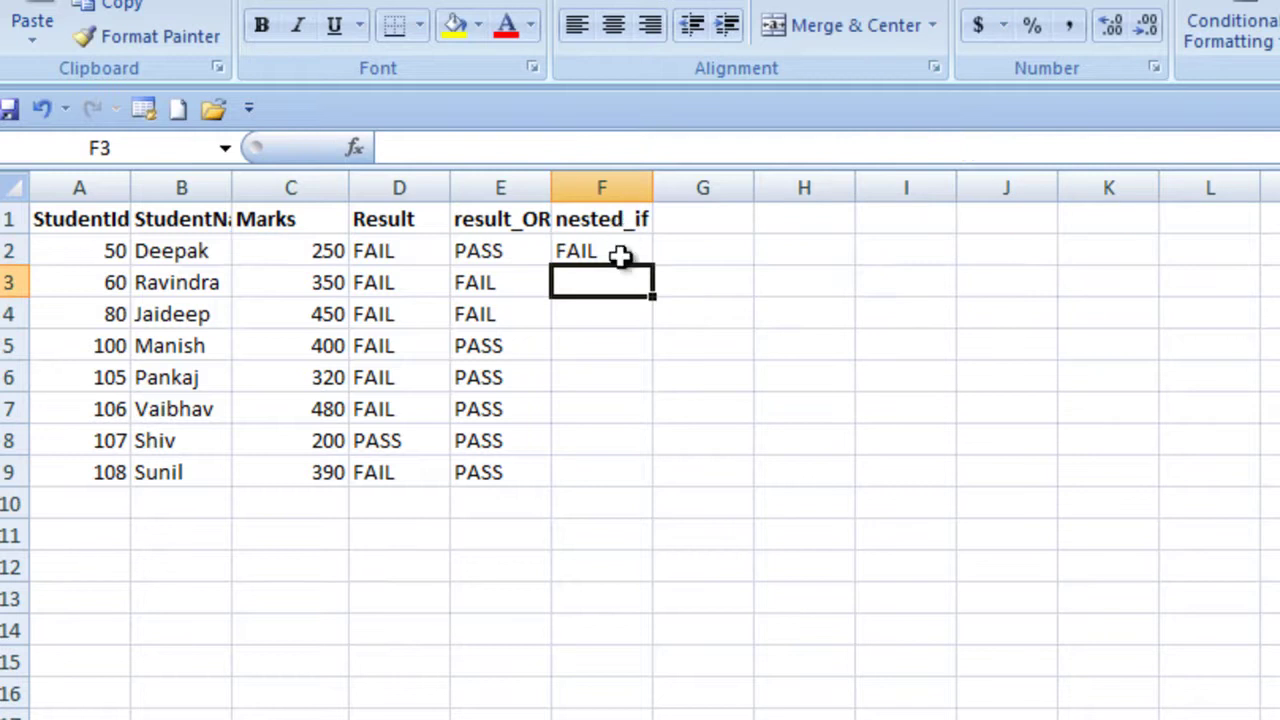
{"action": "left_click", "coordinate": [620, 255]}
{"action": "double_click", "coordinate": [660, 263]}
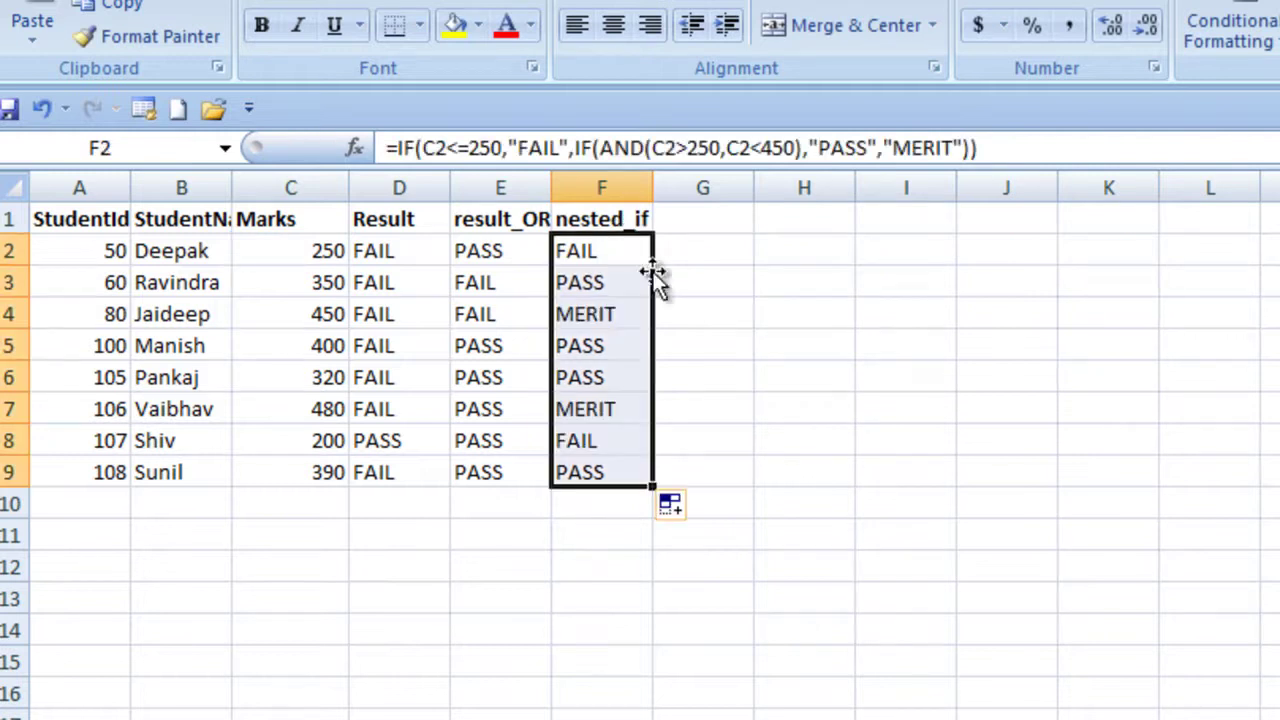
Deselect the filled results, switch to PowerPoint and advance from the Nested If slide to the closing thank-you slide.
{"action": "left_click", "coordinate": [704, 248]}
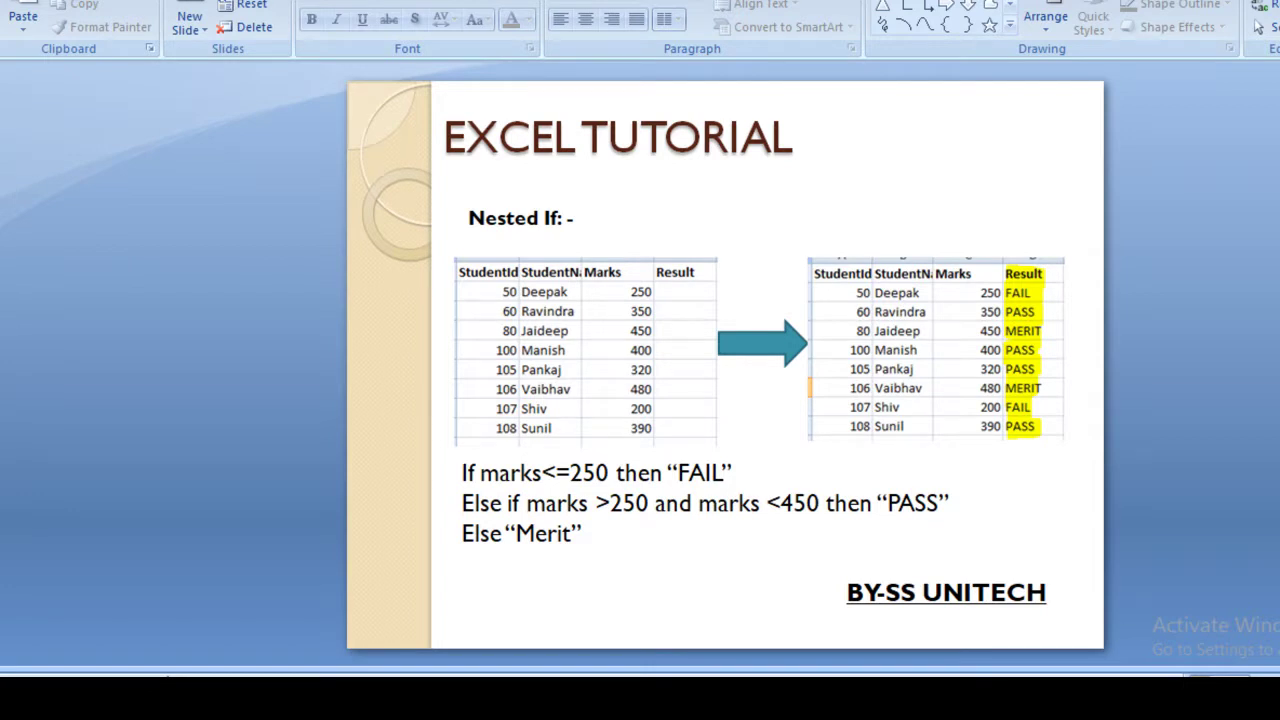
{"action": "key", "text": "Page_Down"}
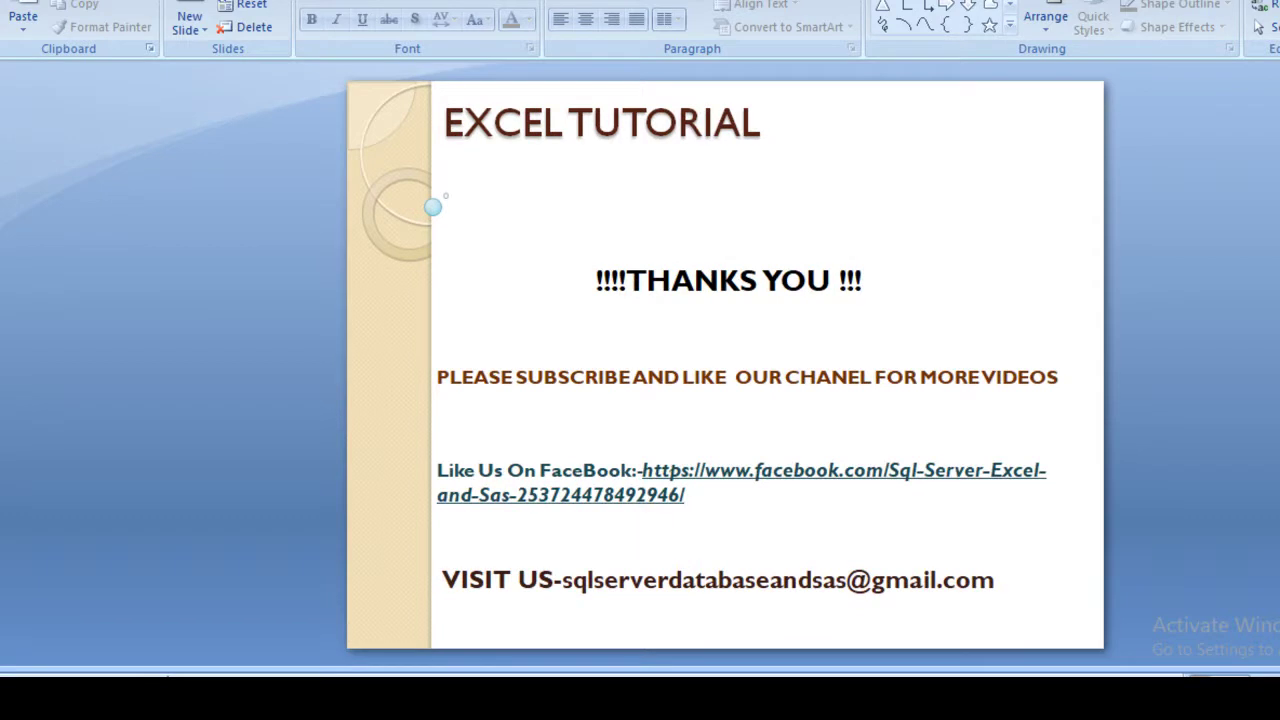